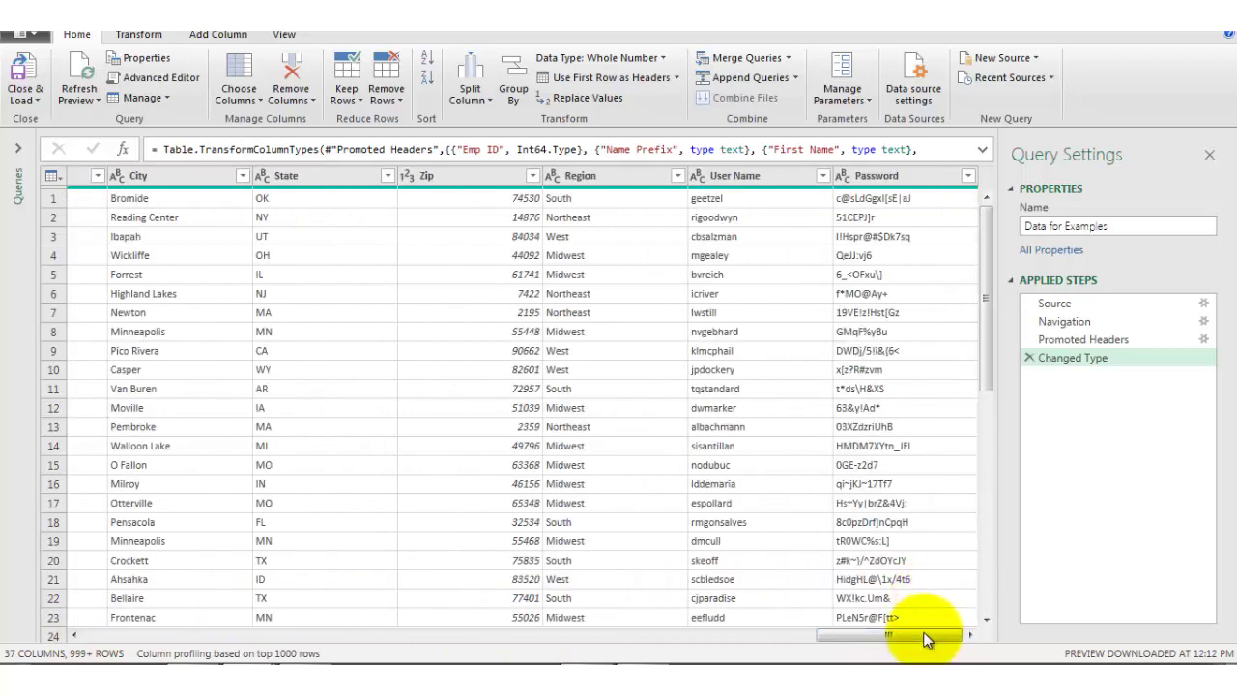
- Use Go to Column to jump to the Phone No. column and select it
left_click_drag(925, 639, 131, 639)
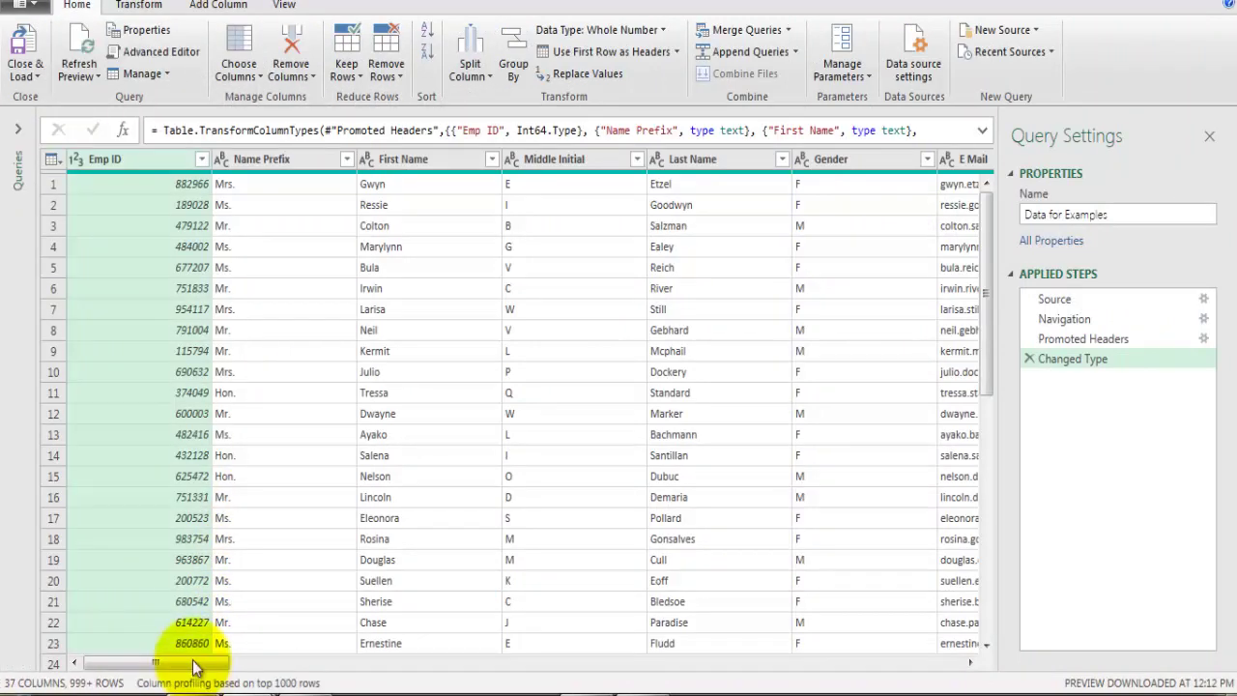
left_click_drag(193, 663, 810, 638)
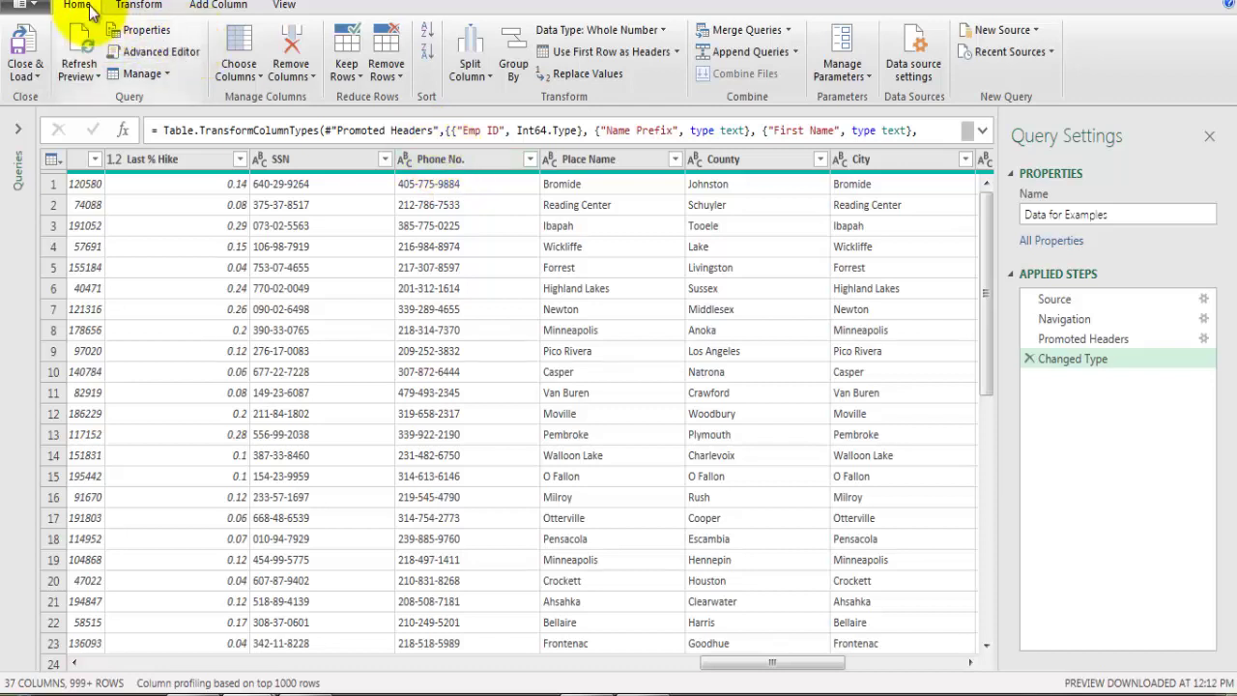
left_click(249, 74)
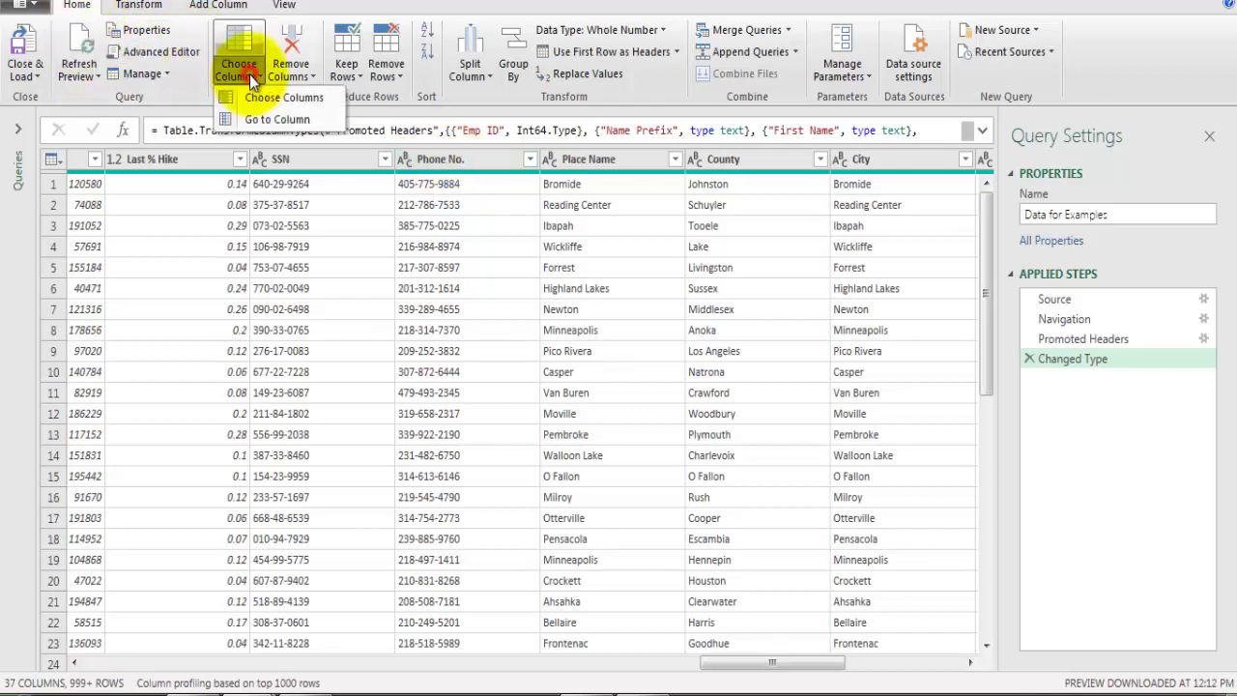
left_click(290, 125)
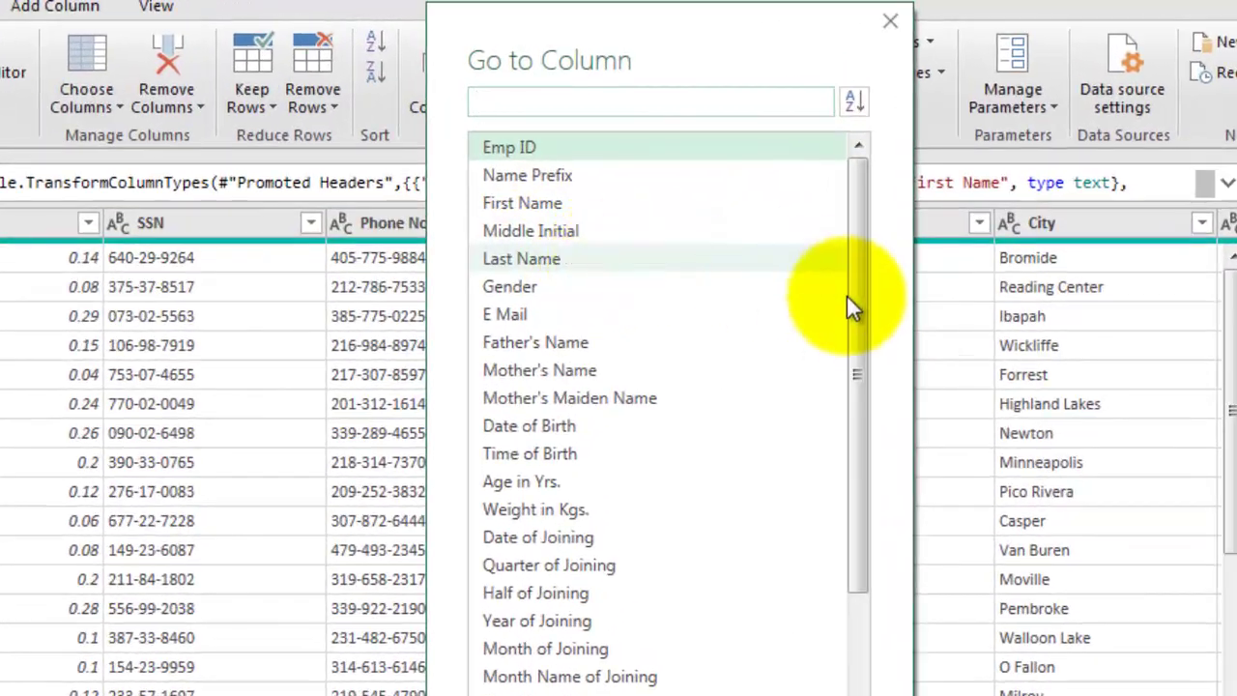
left_click_drag(861, 339, 899, 252)
left_click(643, 104)
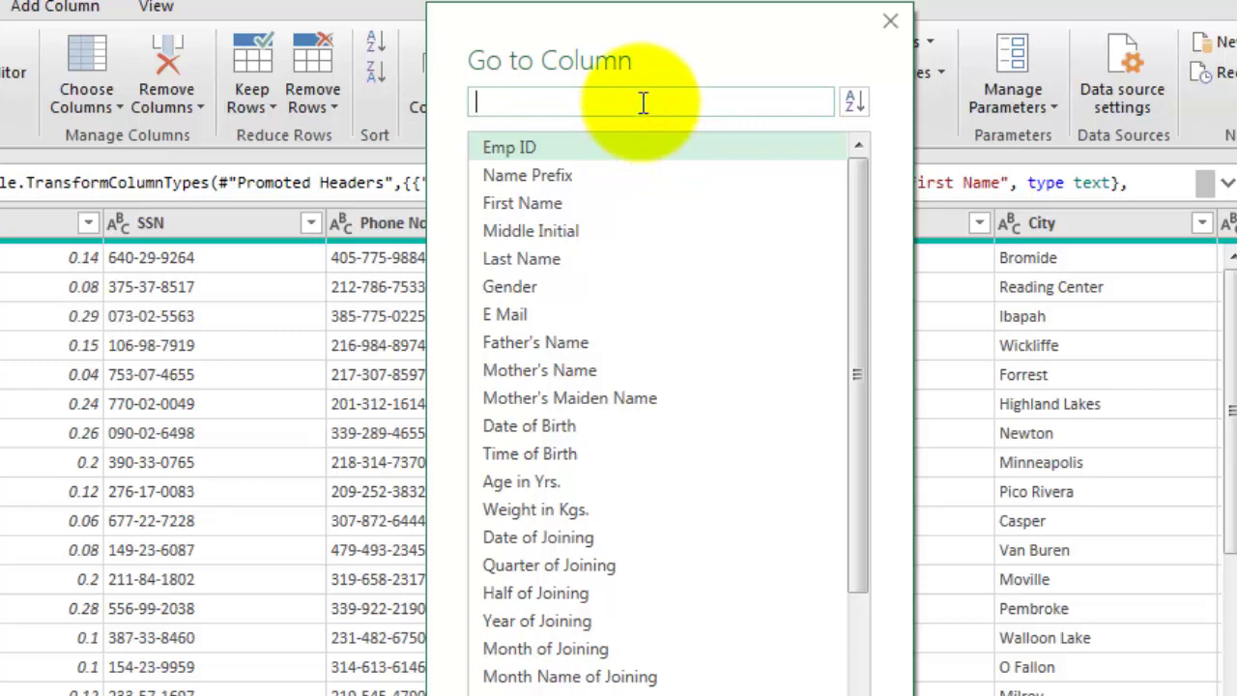
left_click_drag(857, 363, 858, 688)
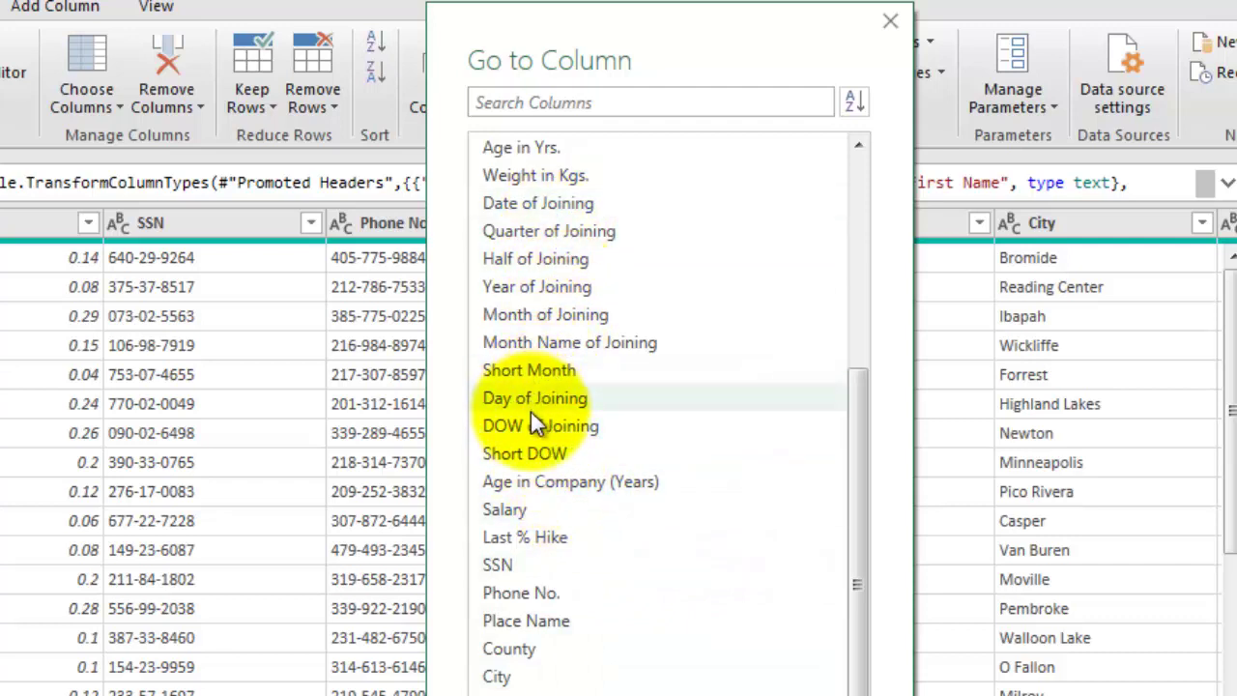
left_click(532, 588)
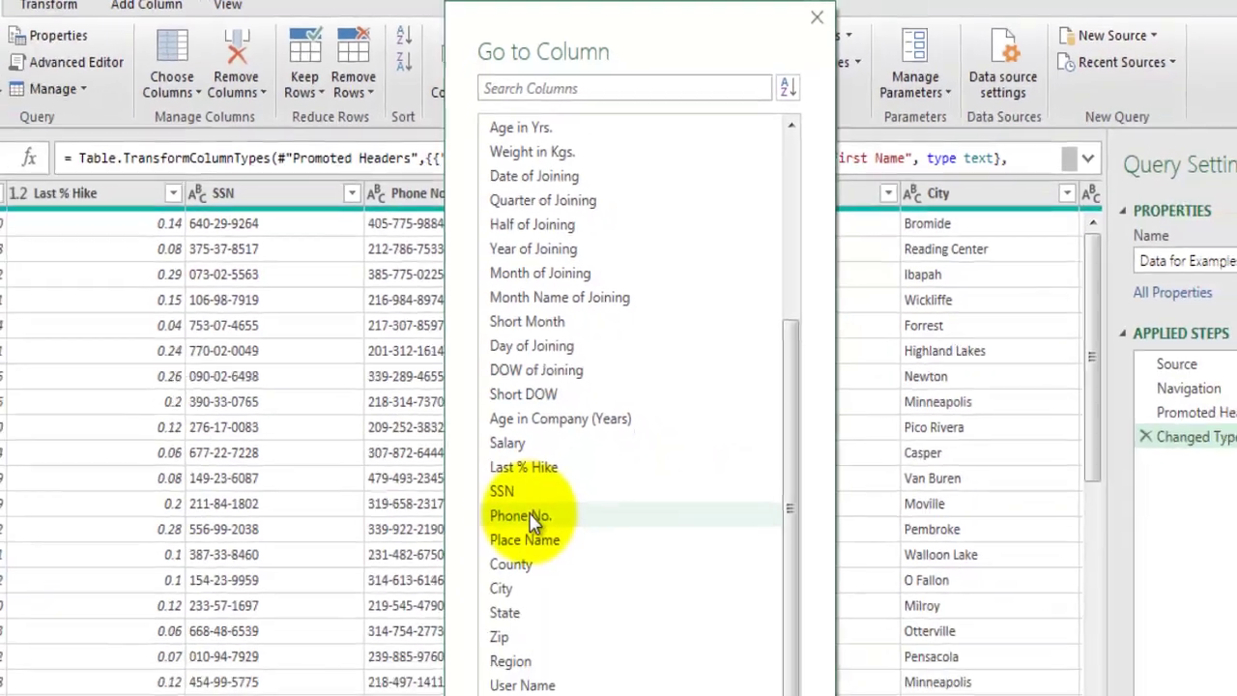
left_click(531, 623)
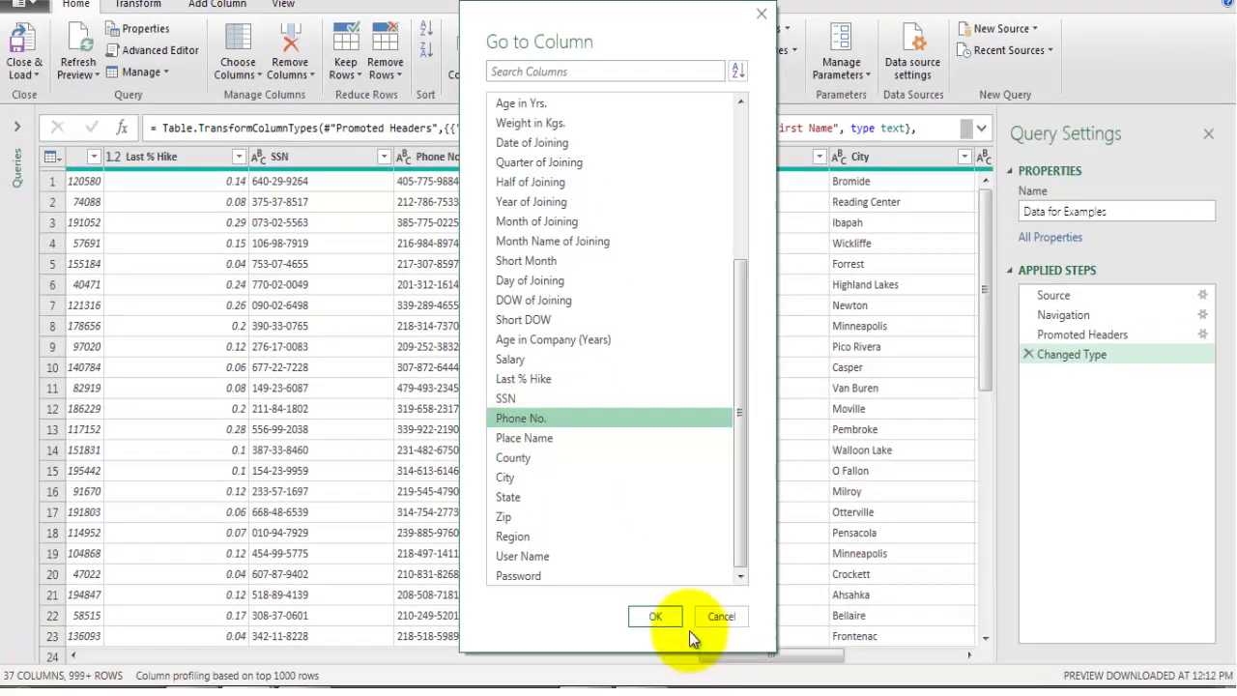
left_click(655, 615)
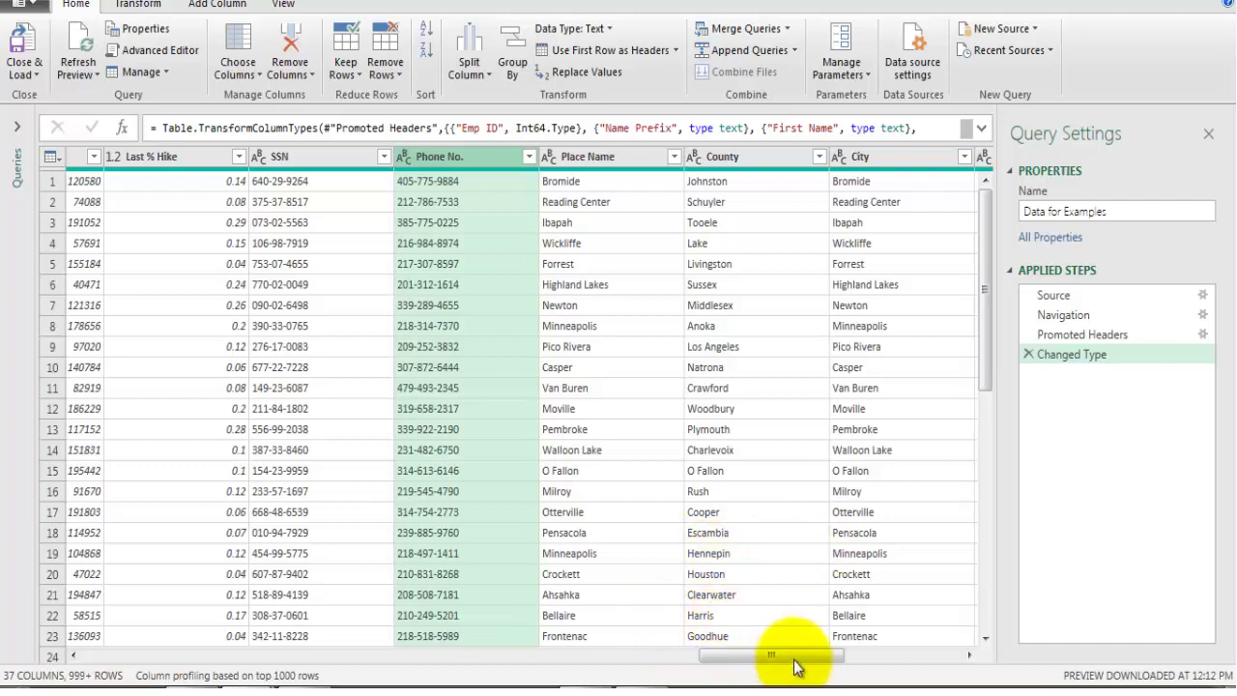
- Multi-select the Father's Name, Mother's Name and Mother's Maiden Name columns
left_click_drag(807, 660, 292, 663)
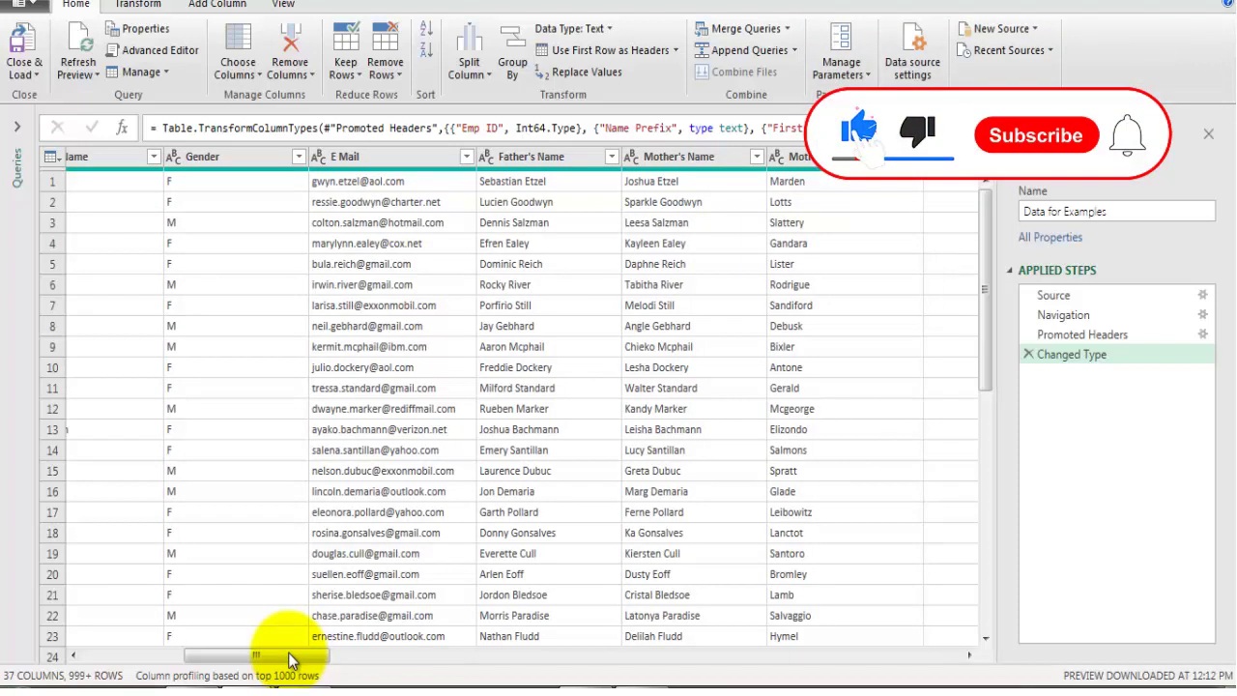
left_click(552, 159)
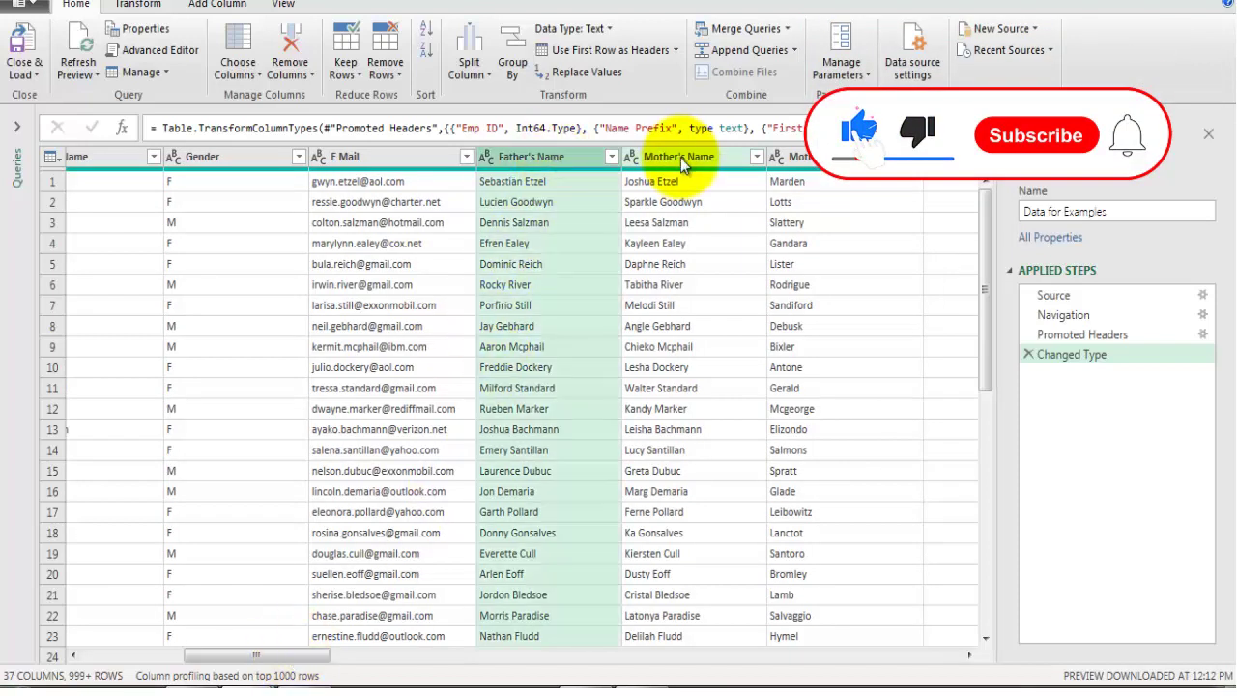
left_click(682, 157, "ctrl")
left_click(828, 158, "ctrl")
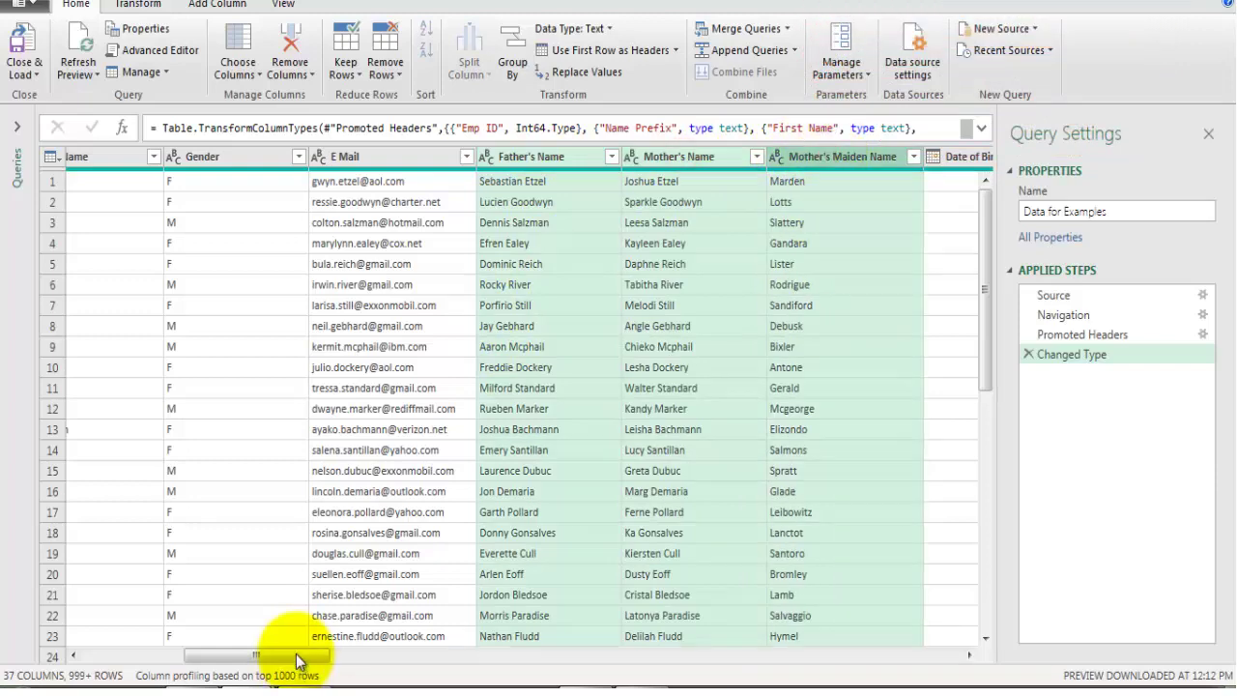
- Select Half of Joining, then Short Month with Short DOW, and finally the Place Name column
left_click_drag(297, 660, 500, 657)
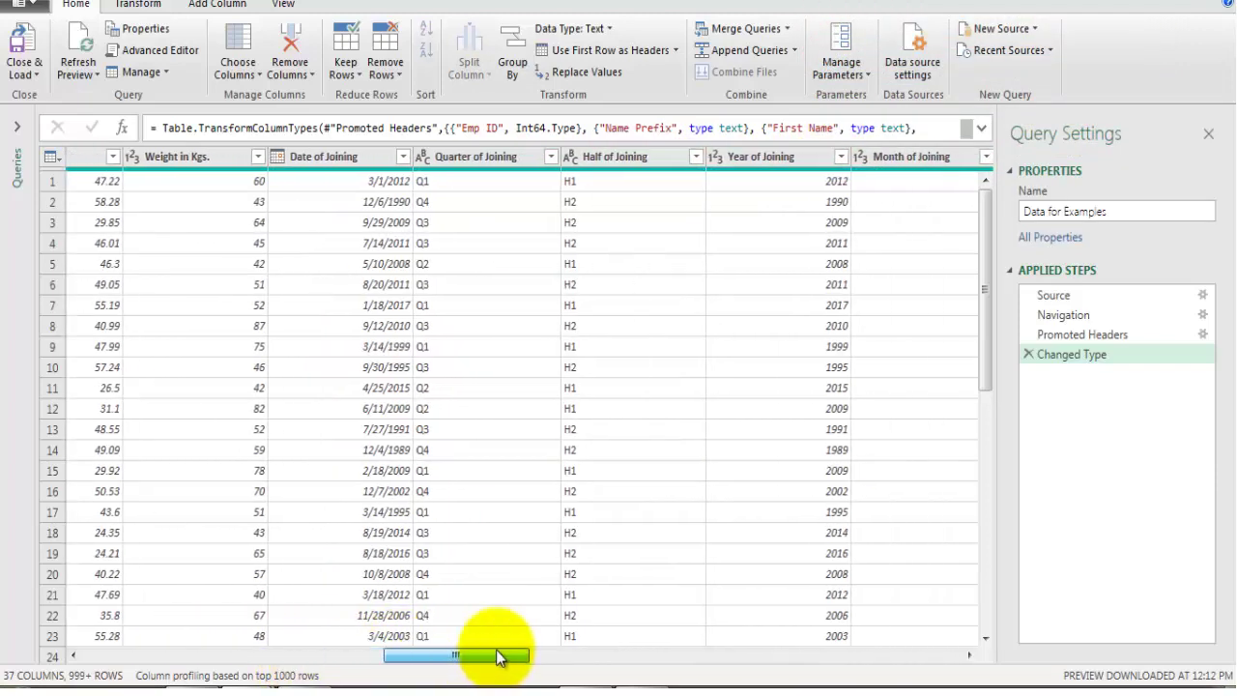
left_click(629, 159, "shift")
scroll(493, 165, "right", 5)
left_click(493, 160, "ctrl")
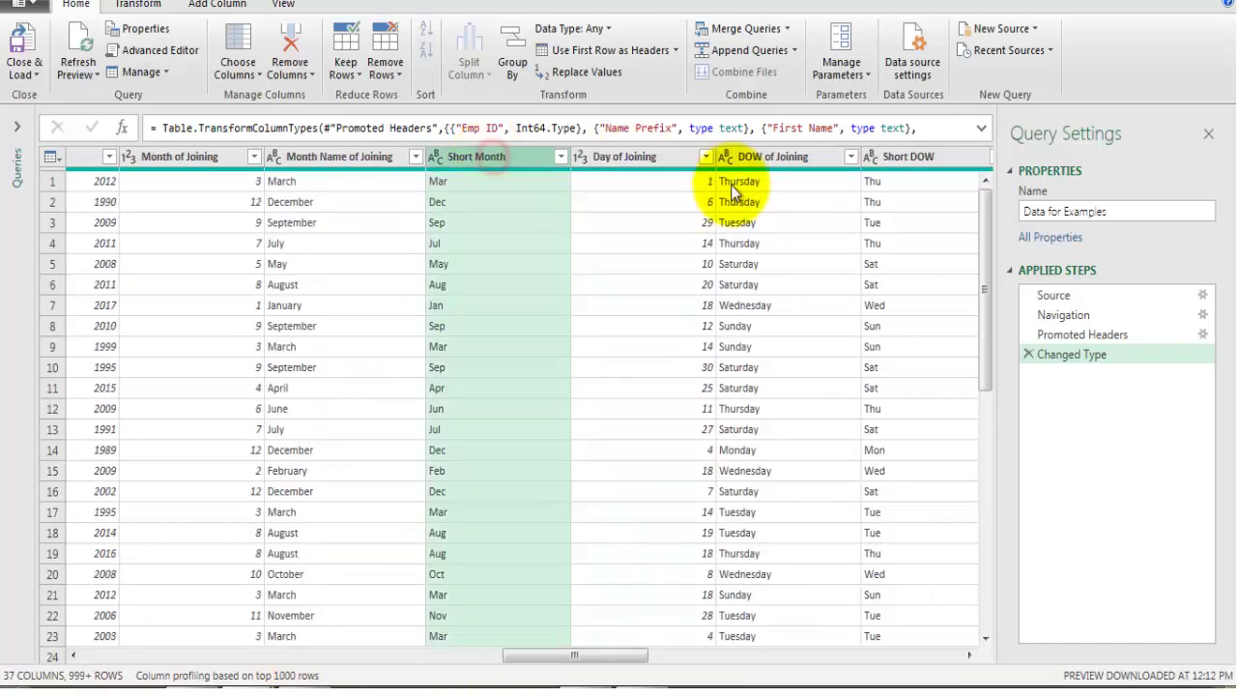
left_click(903, 157, "ctrl")
left_click_drag(594, 658, 787, 694)
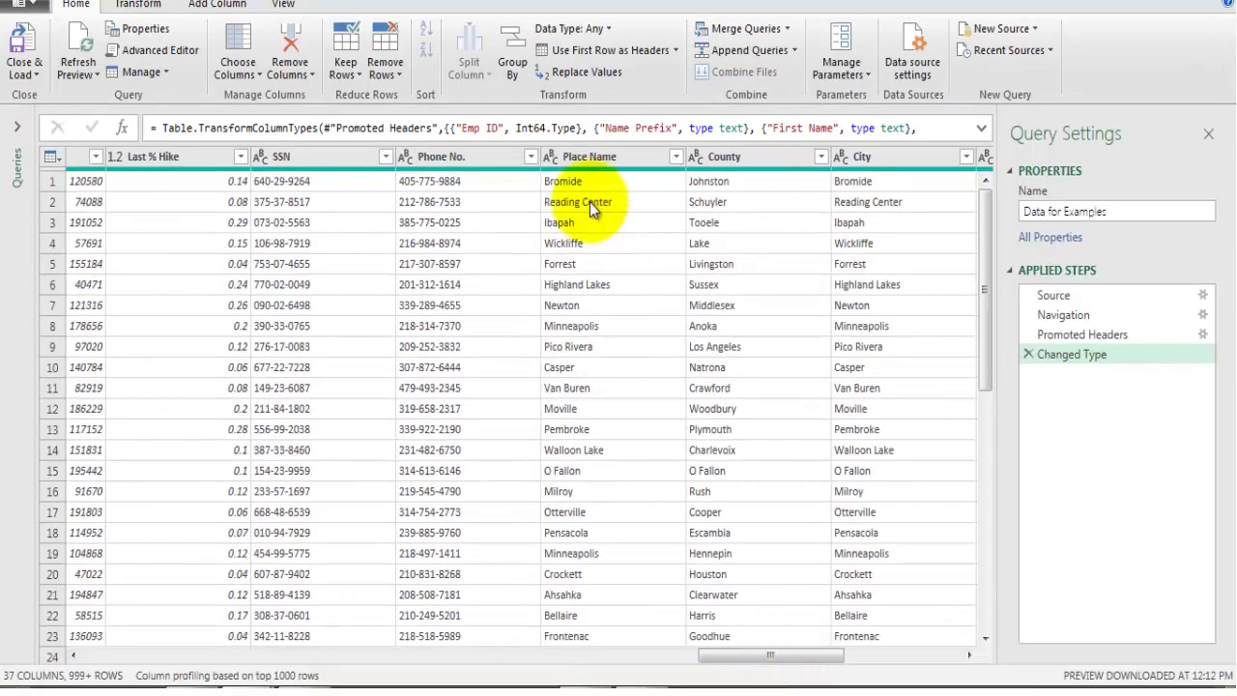
left_click(594, 156)
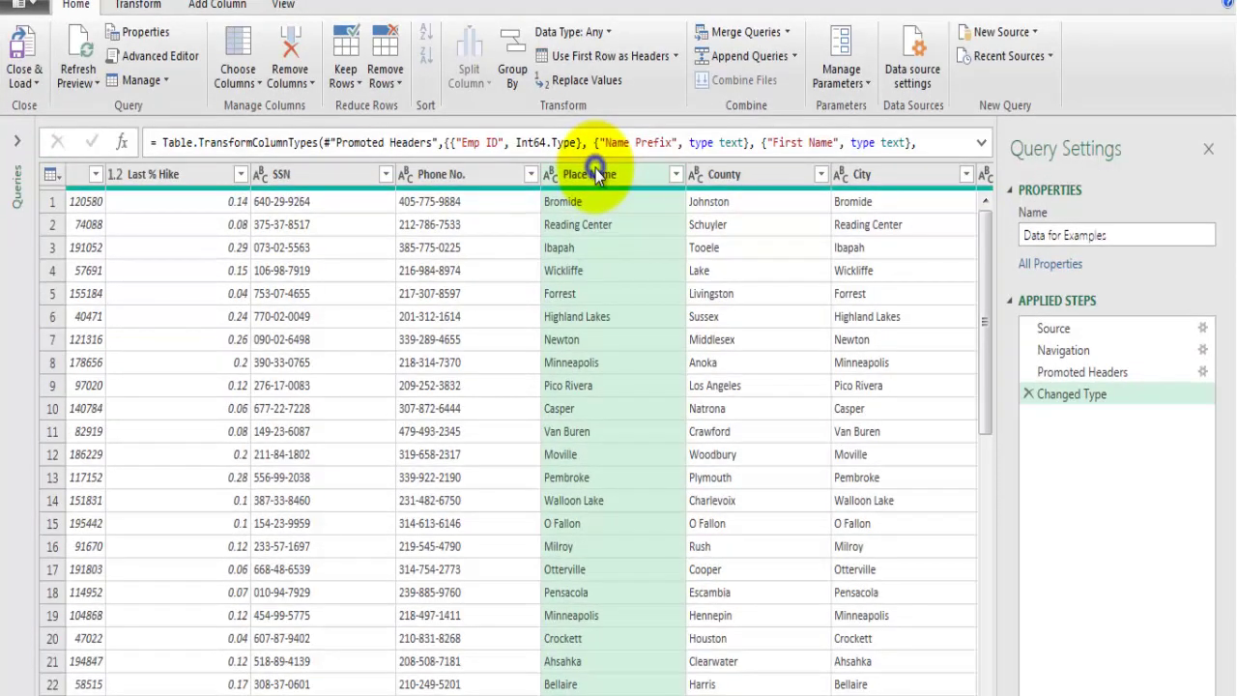
- With Phone No. selected, bring up the Choose Columns list and browse its columns
right_click(596, 154)
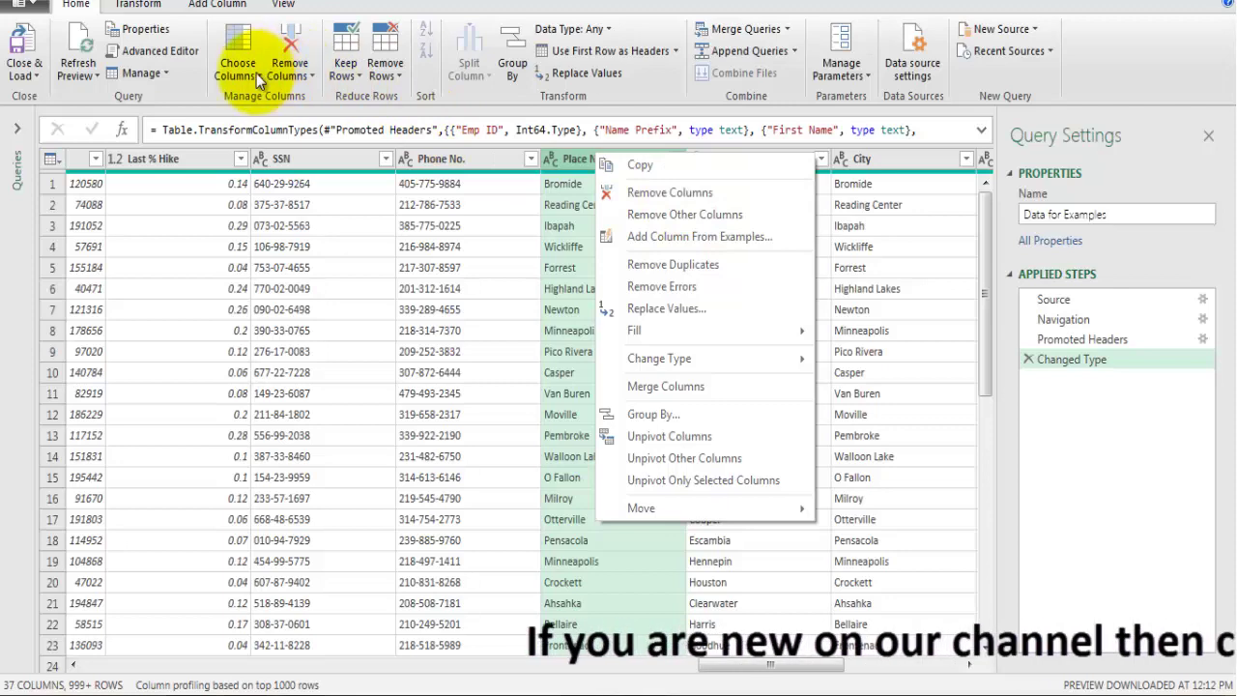
left_click(467, 158)
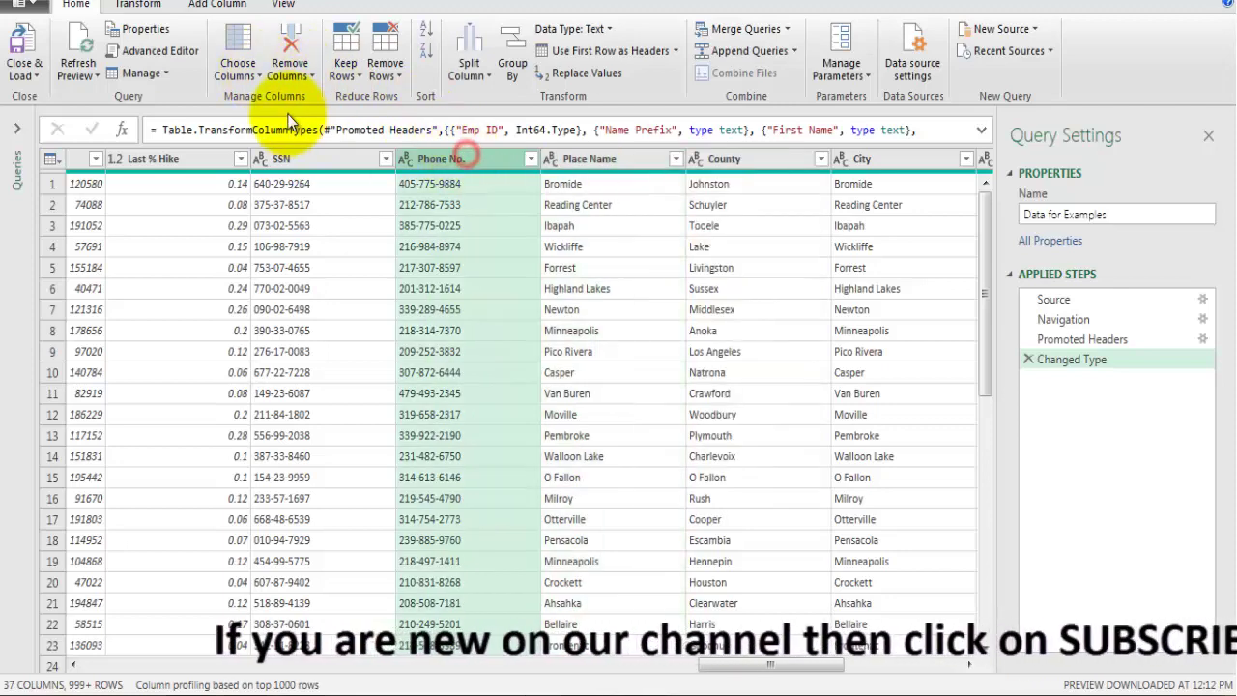
left_click(246, 68)
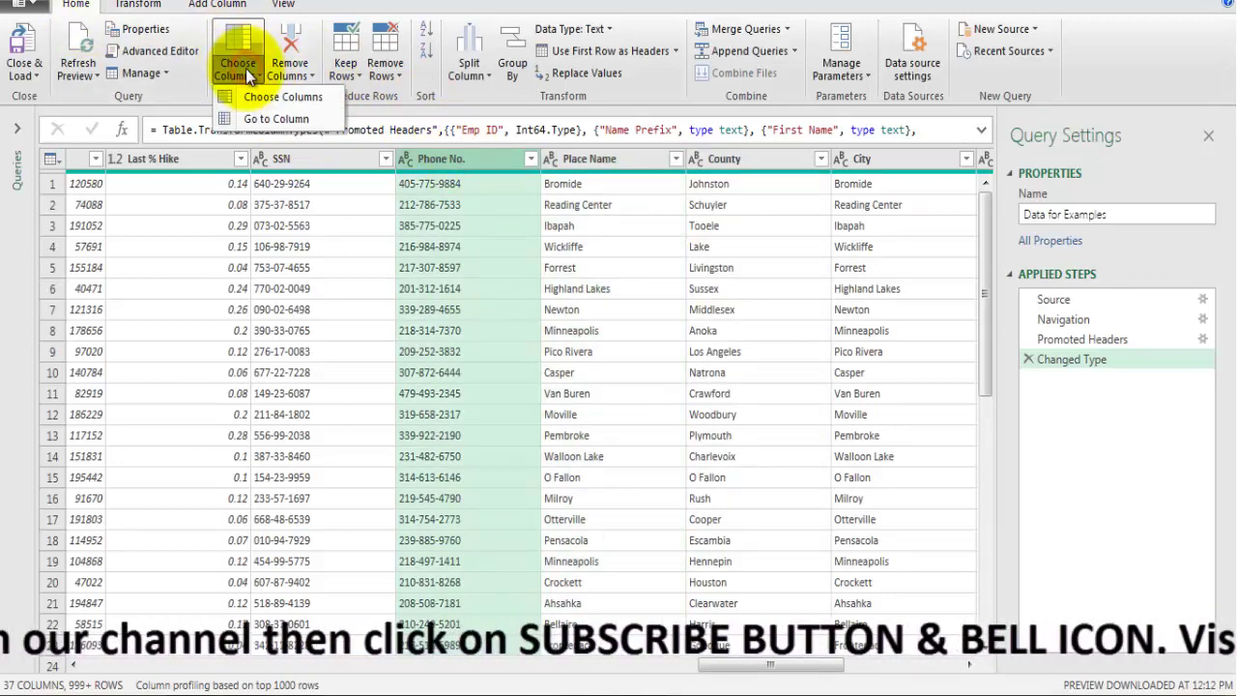
left_click(281, 97)
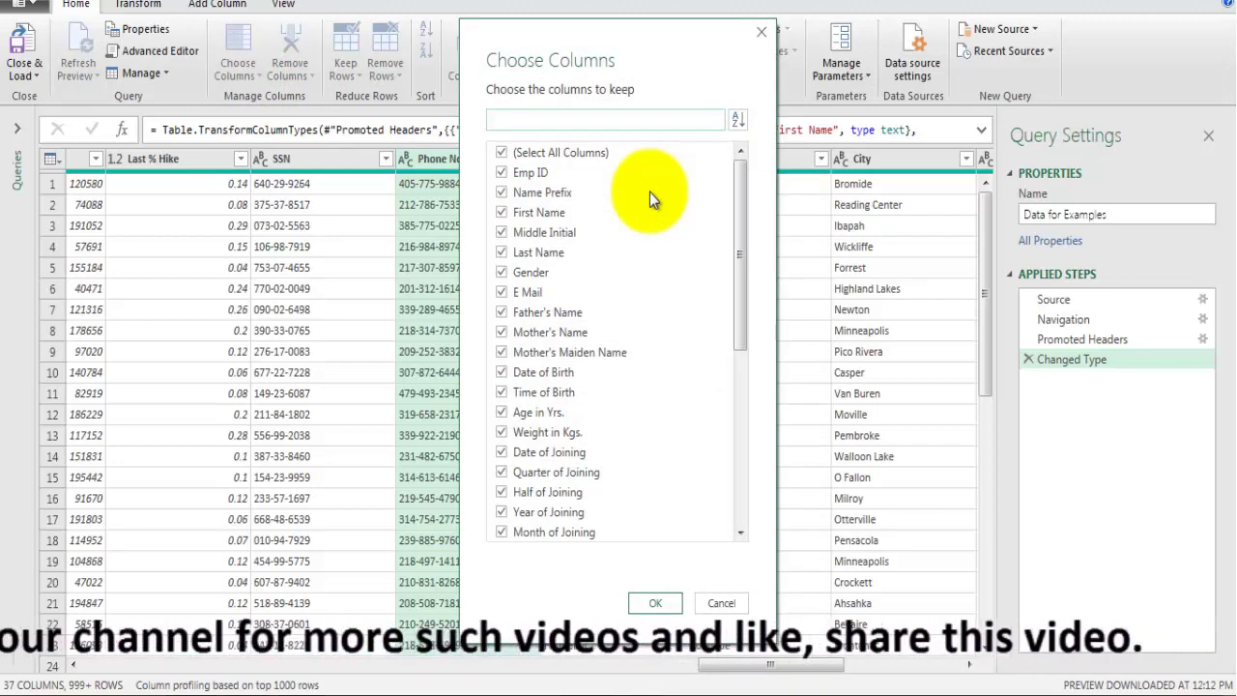
left_click_drag(740, 180, 741, 390)
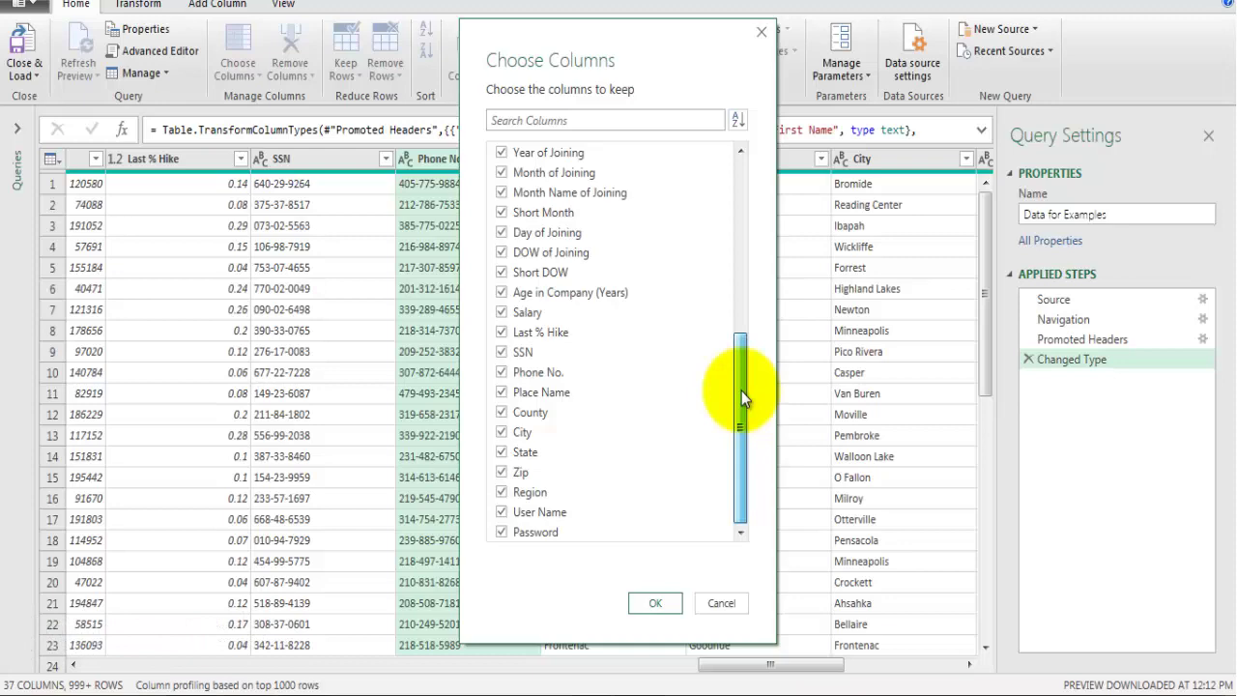
left_click_drag(740, 345, 731, 459)
left_click_drag(741, 324, 743, 175)
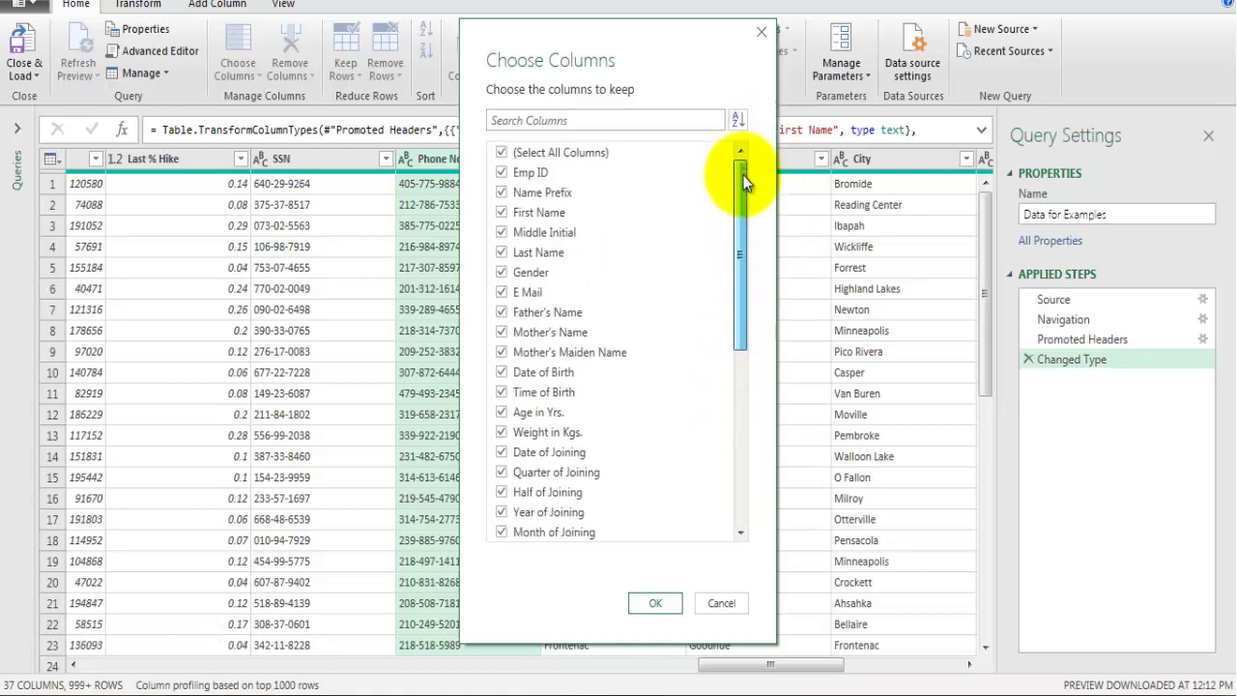
left_click(736, 119)
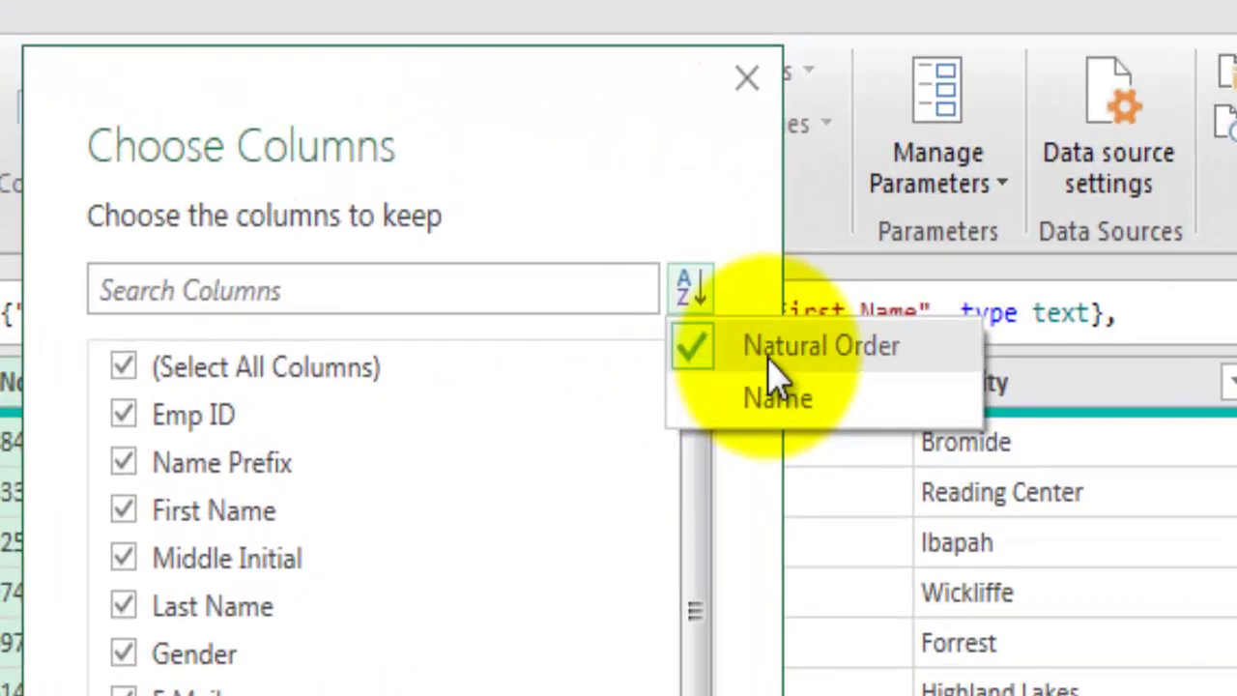
left_click(689, 505)
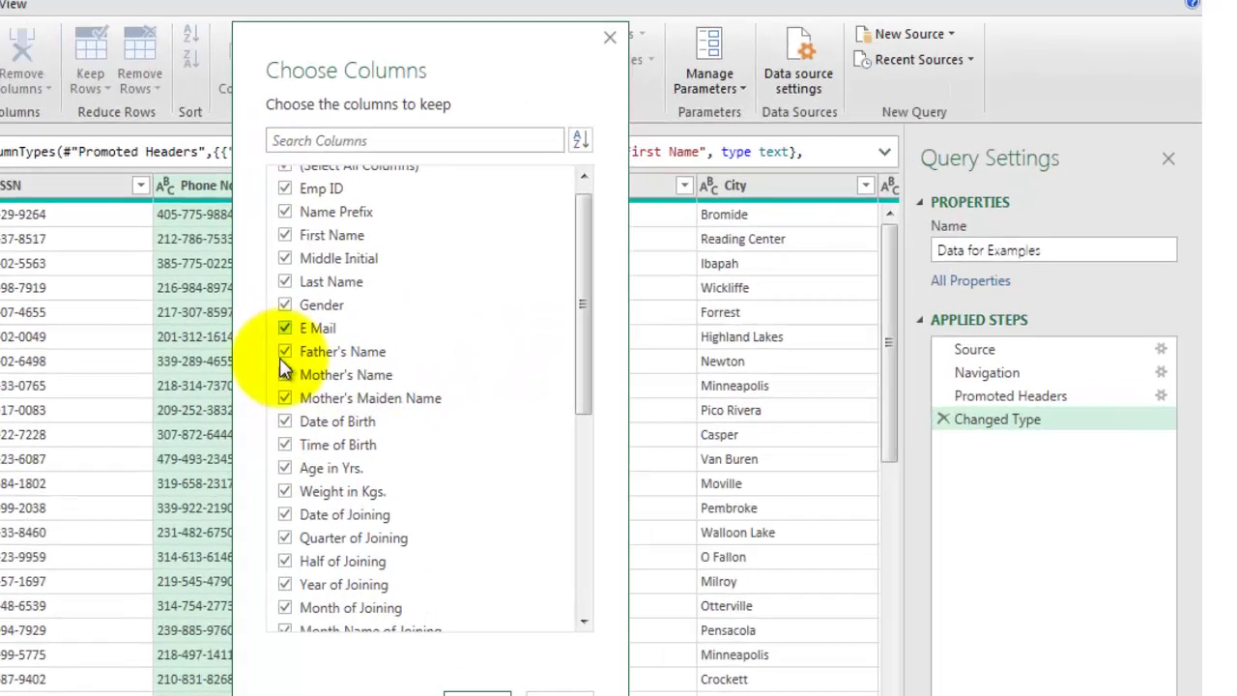
- Untick Father's Name, Mother's Name, Mother's Maiden Name, Short DOW and Weight in Kgs, and apply
left_click(500, 311)
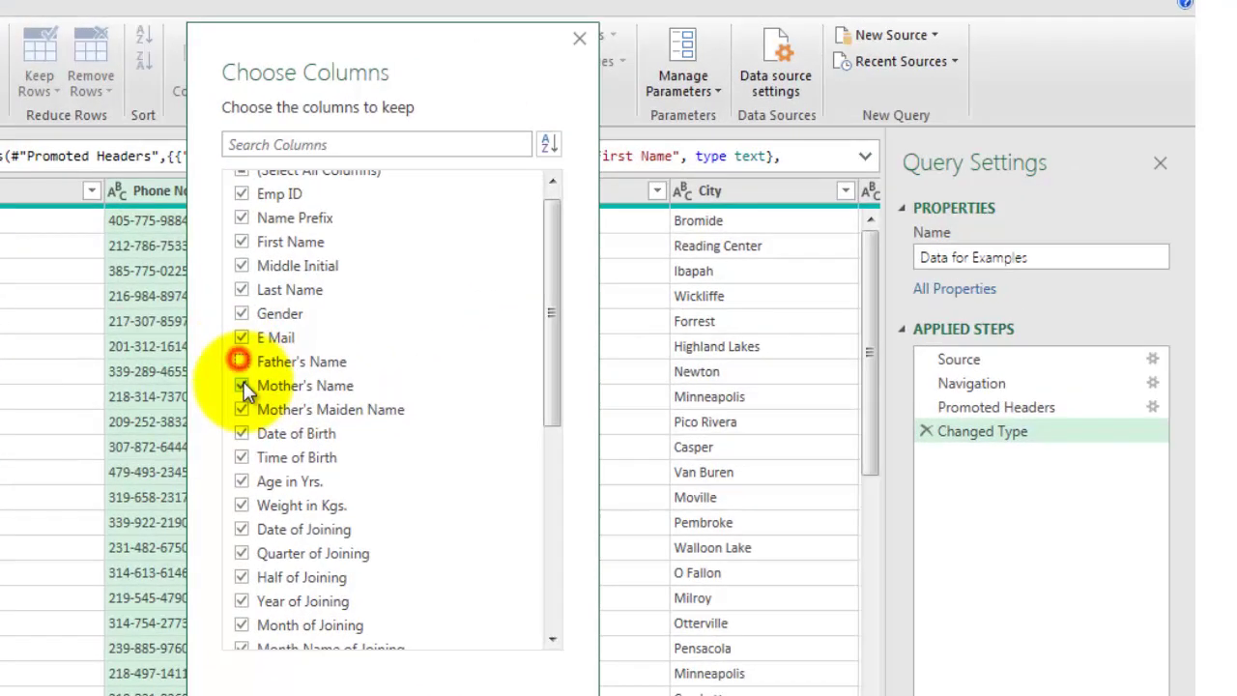
left_click(241, 385)
left_click(241, 408)
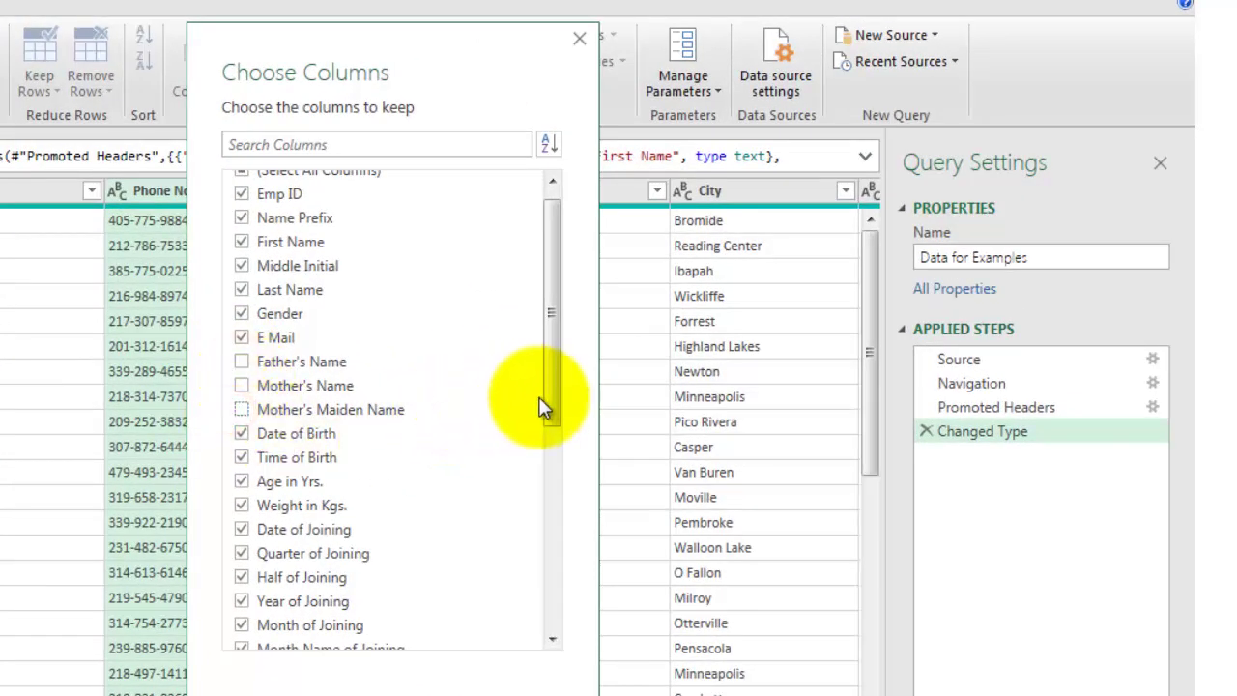
left_click_drag(549, 427, 551, 635)
left_click(242, 328)
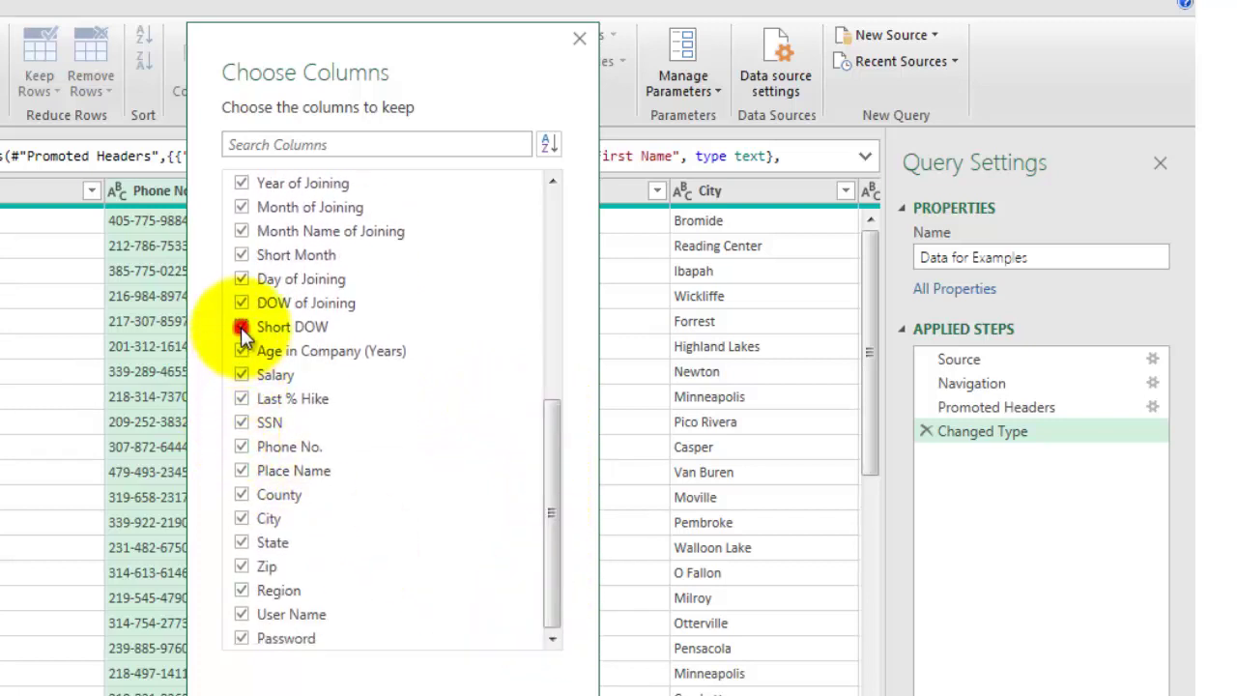
scroll(245, 329, "up", 3)
left_click(242, 263)
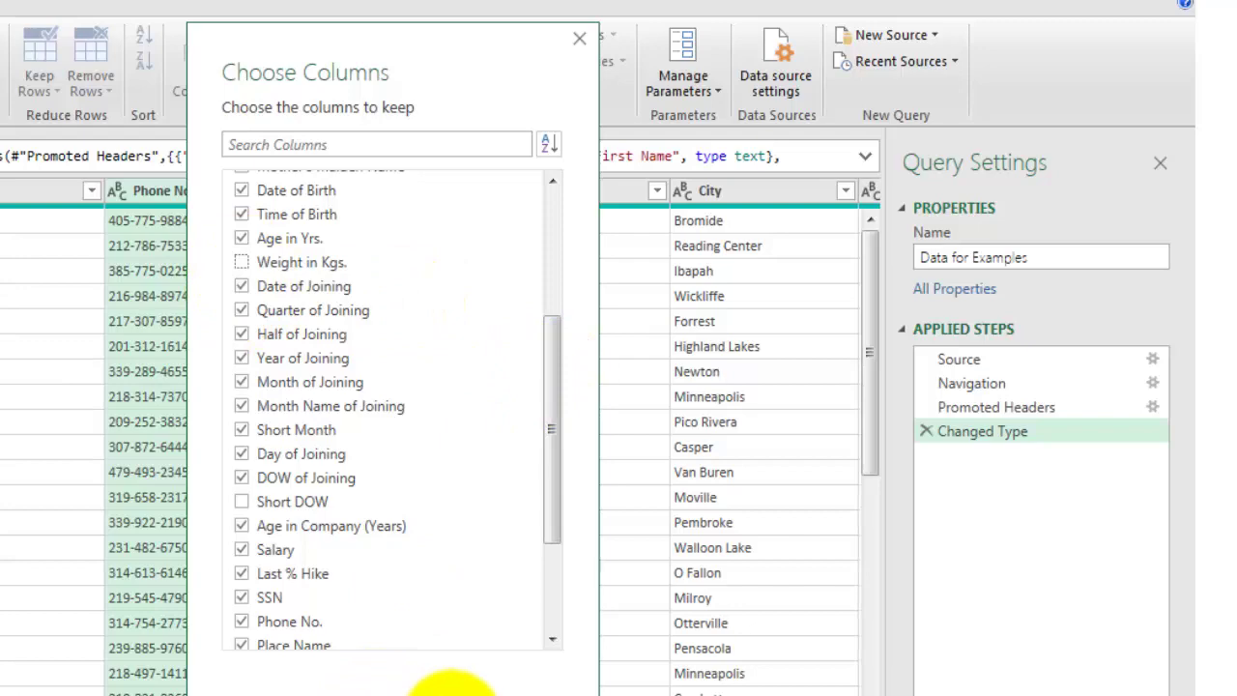
left_click(450, 688)
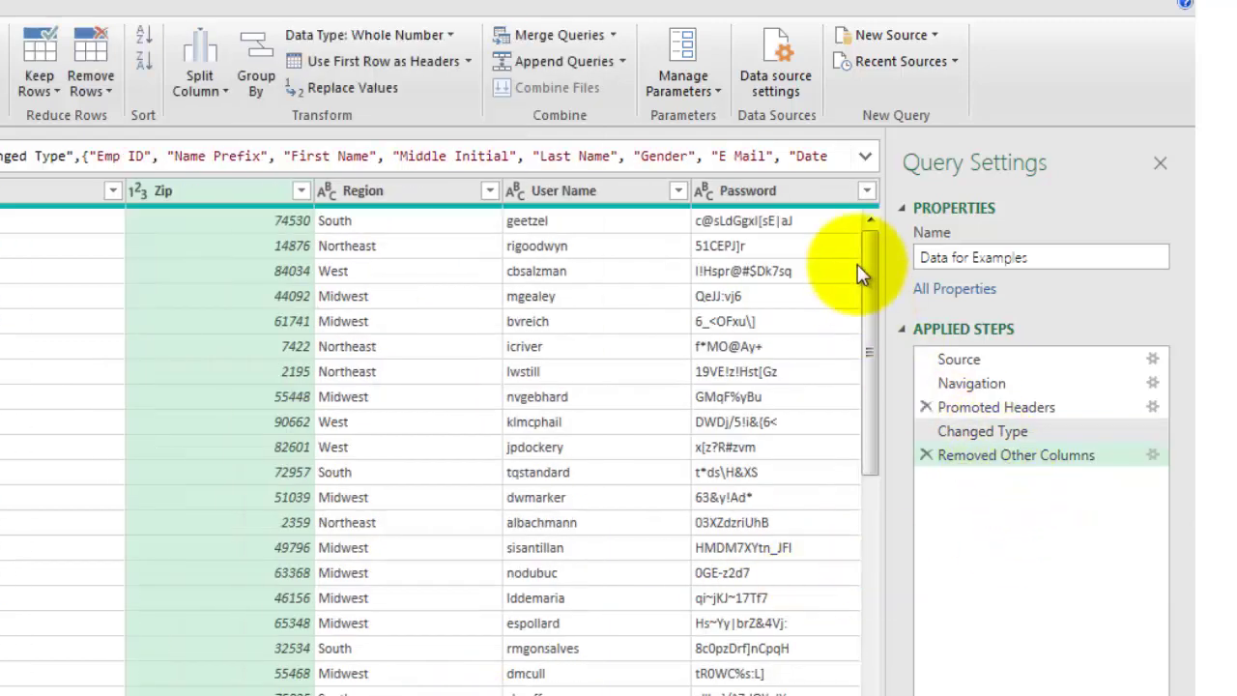
- Expand the Table.SelectColumns formula to read every kept column, then leave it and scroll the table
left_click(865, 156)
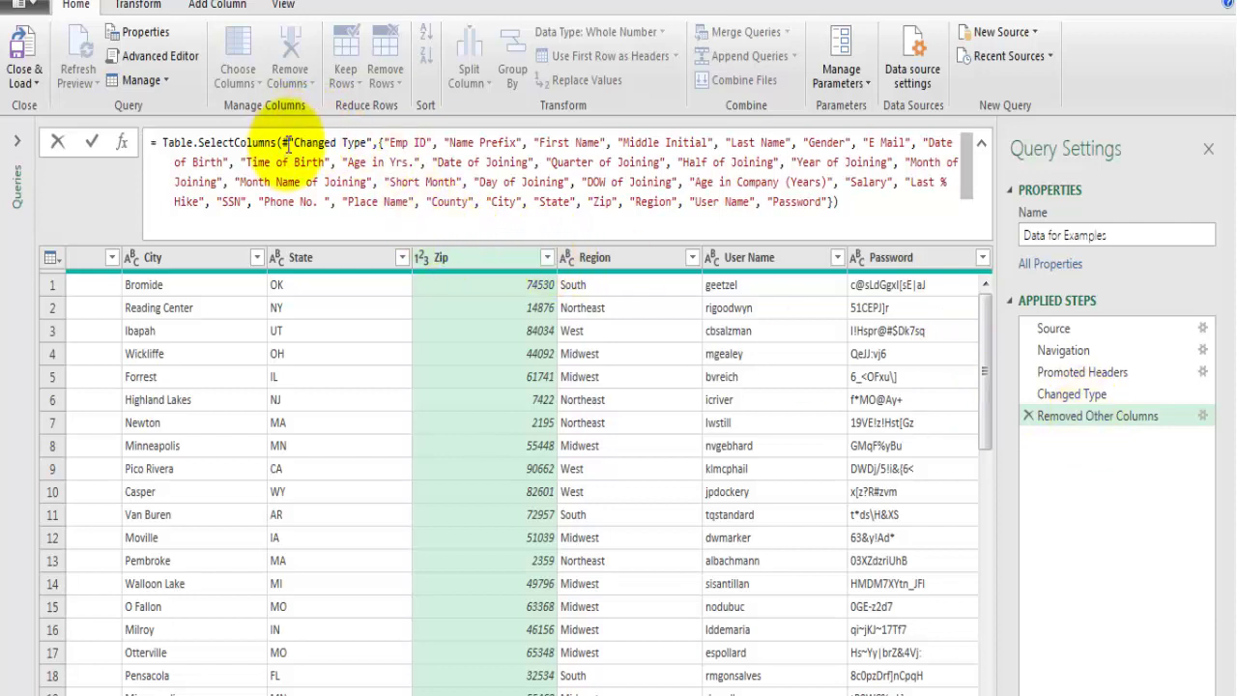
mouse_move(288, 145)
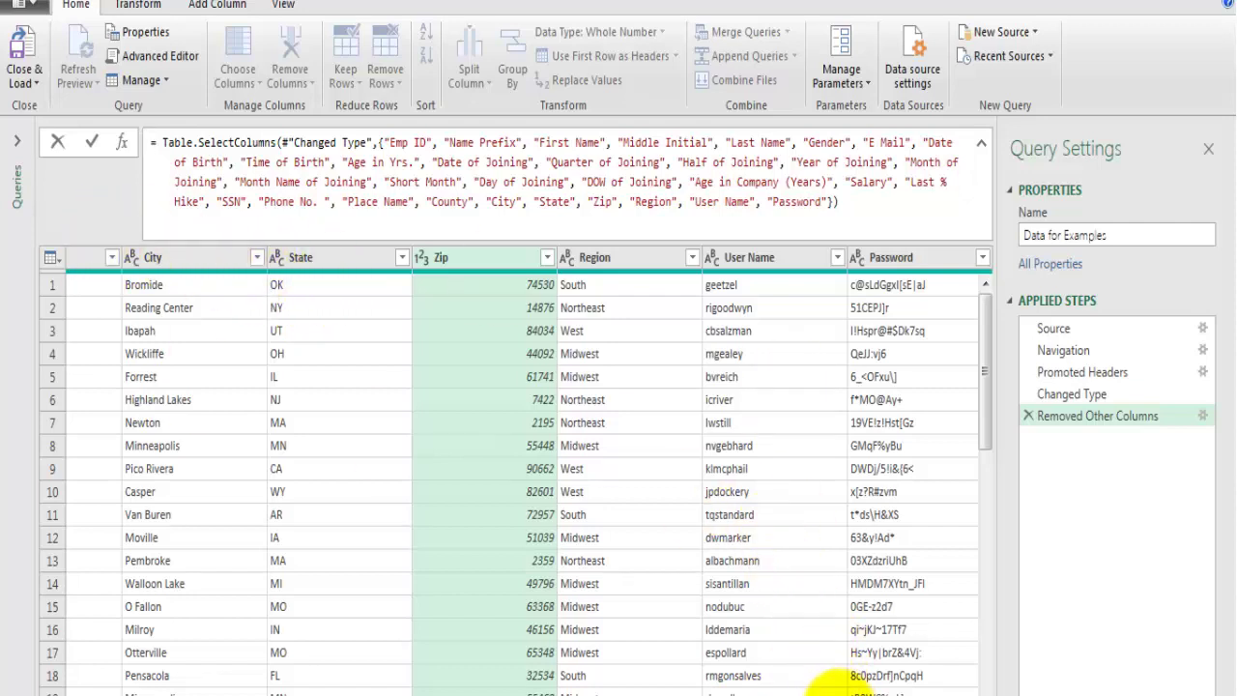
left_click(822, 688)
left_click_drag(817, 691, 773, 692)
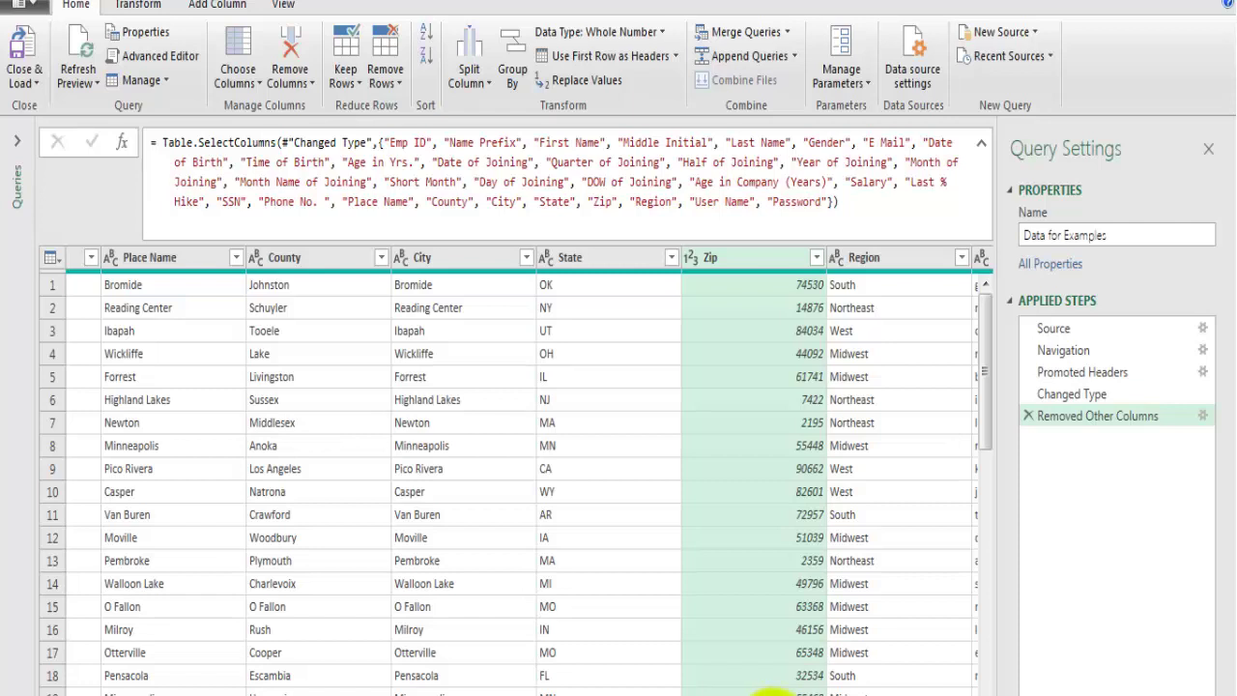
left_click_drag(787, 680, 831, 692)
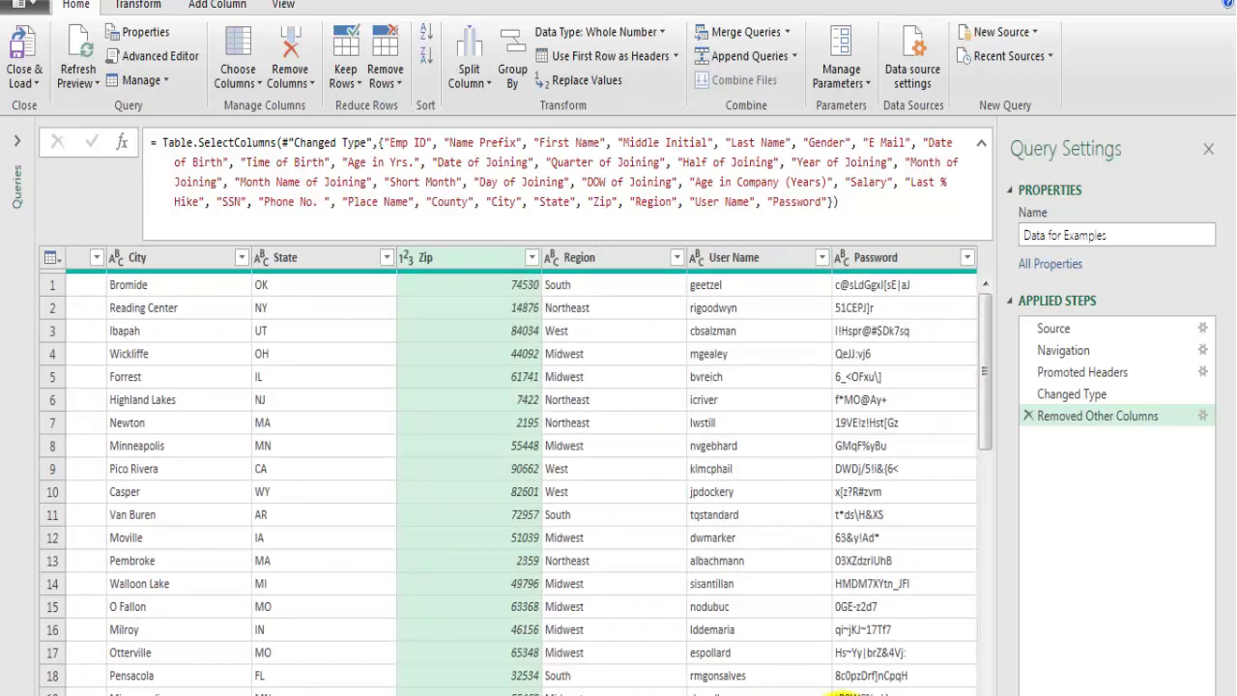
- Add State, City, County, Region and Place Name to the Zip column selection
left_click_drag(831, 690, 800, 682)
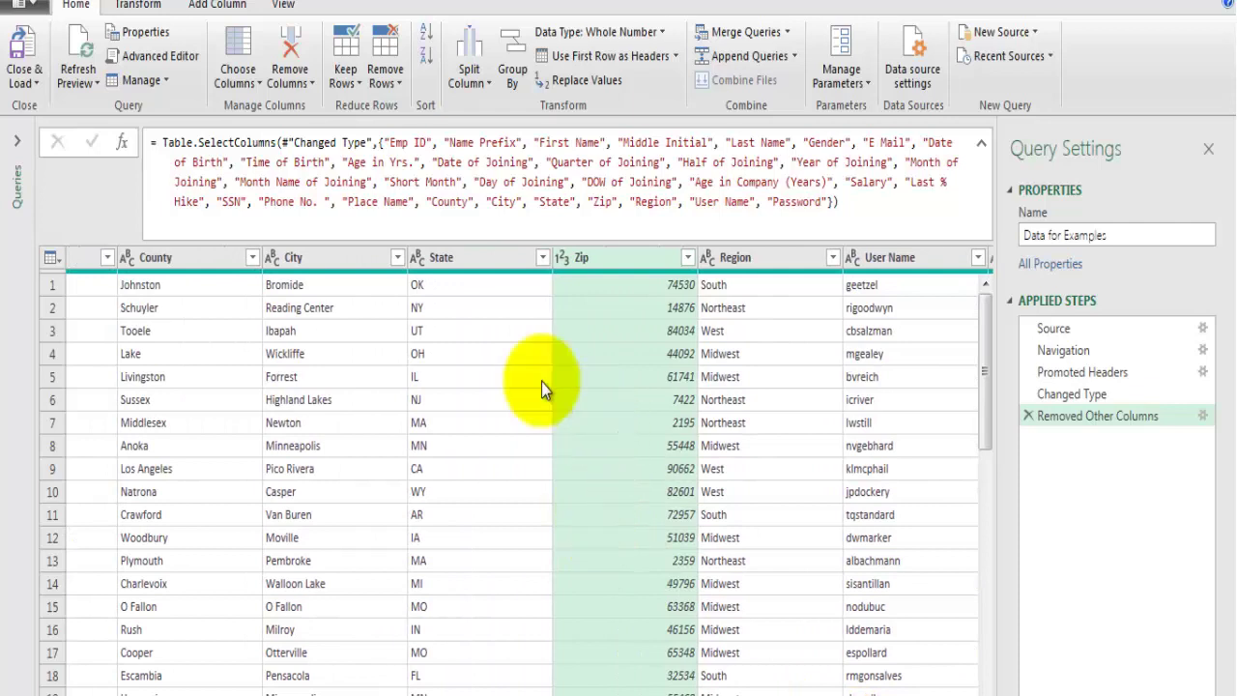
left_click(466, 257, "ctrl")
left_click(324, 257, "ctrl")
left_click(177, 257, "ctrl")
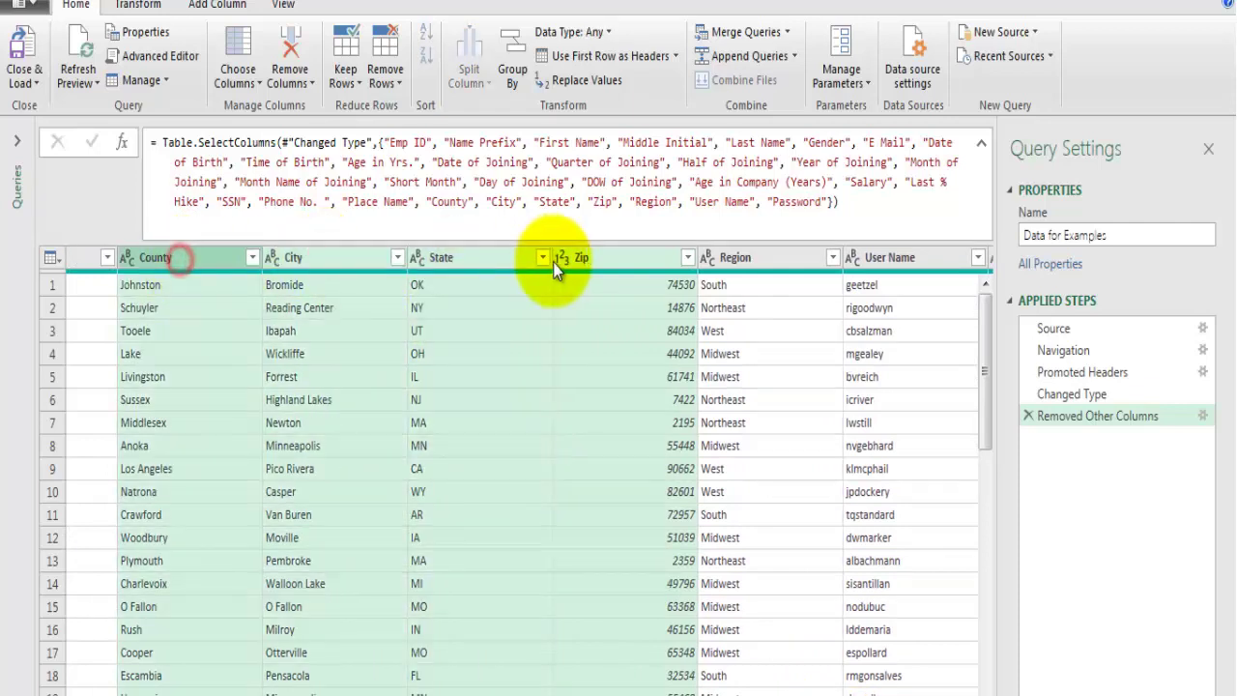
left_click(749, 257, "ctrl")
scroll(741, 544, "left", 4)
left_click(404, 259, "ctrl")
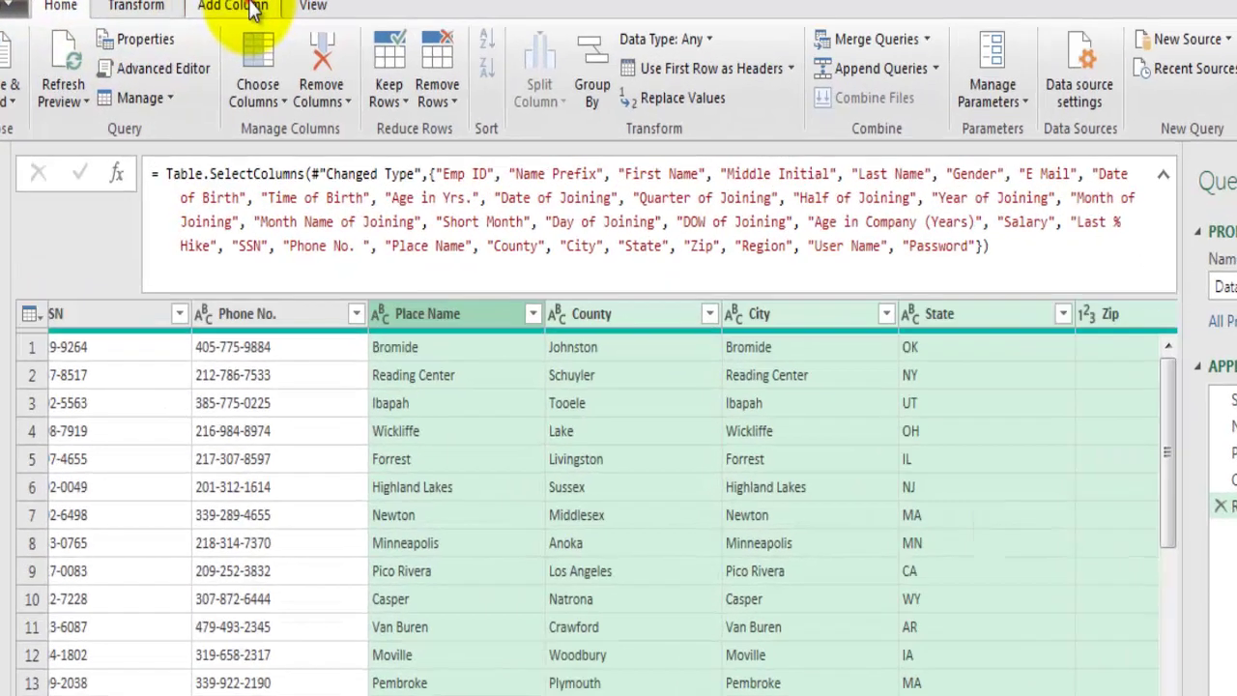
- Merge the selected columns with a Comma separator into a new column named 'Address'
left_click(247, 6)
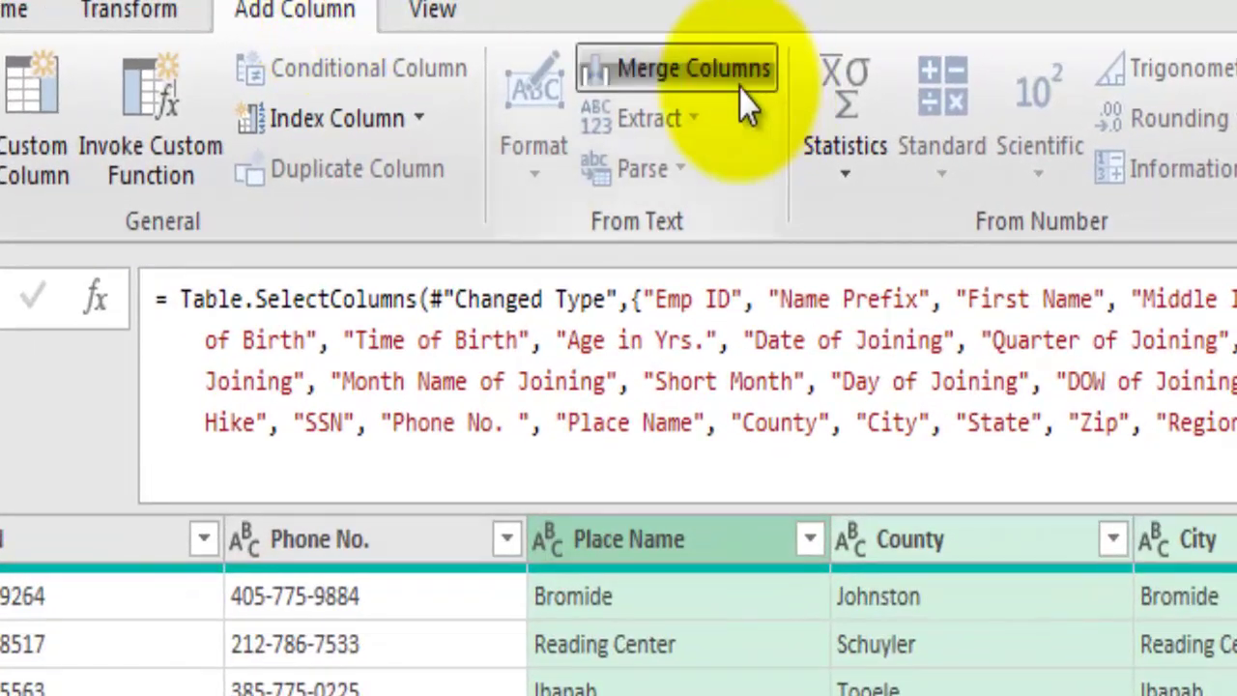
left_click(735, 77)
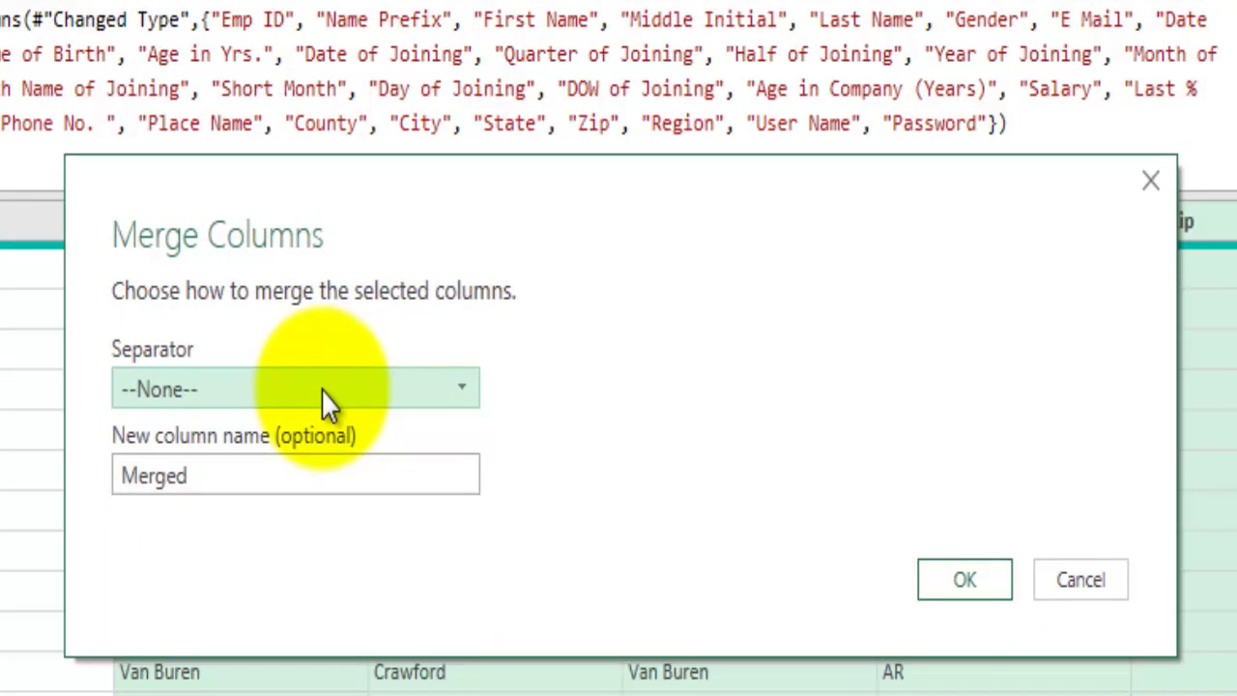
left_click(323, 388)
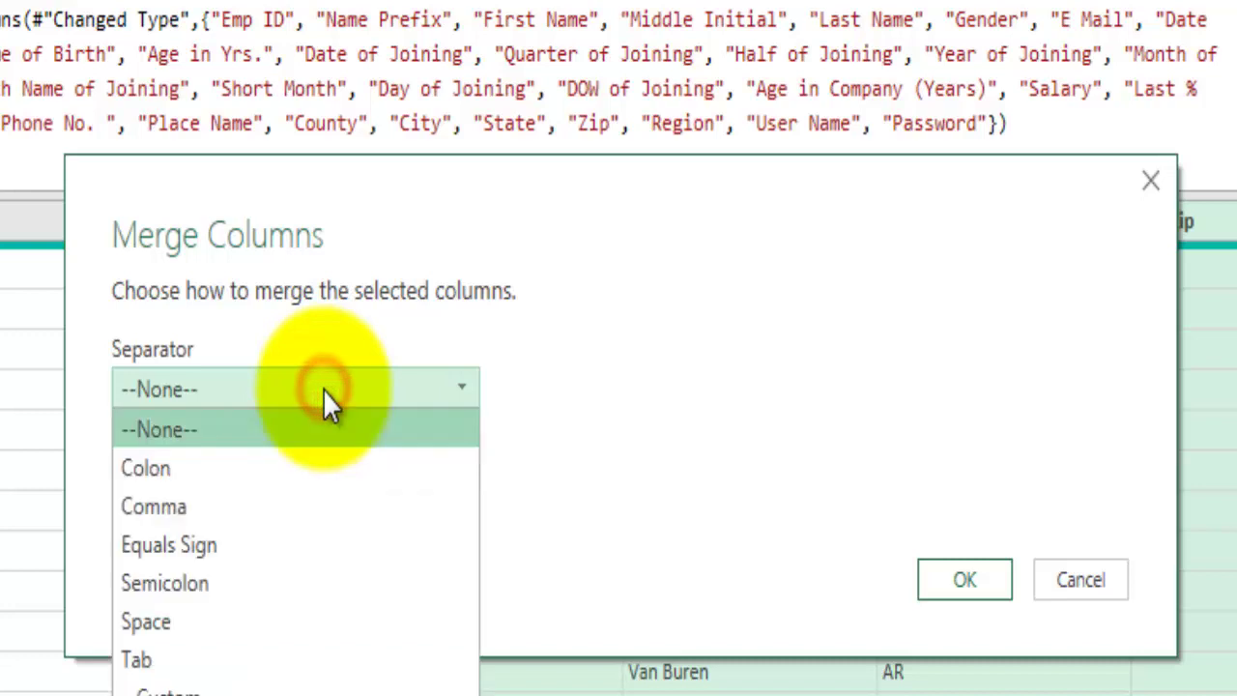
left_click(200, 506)
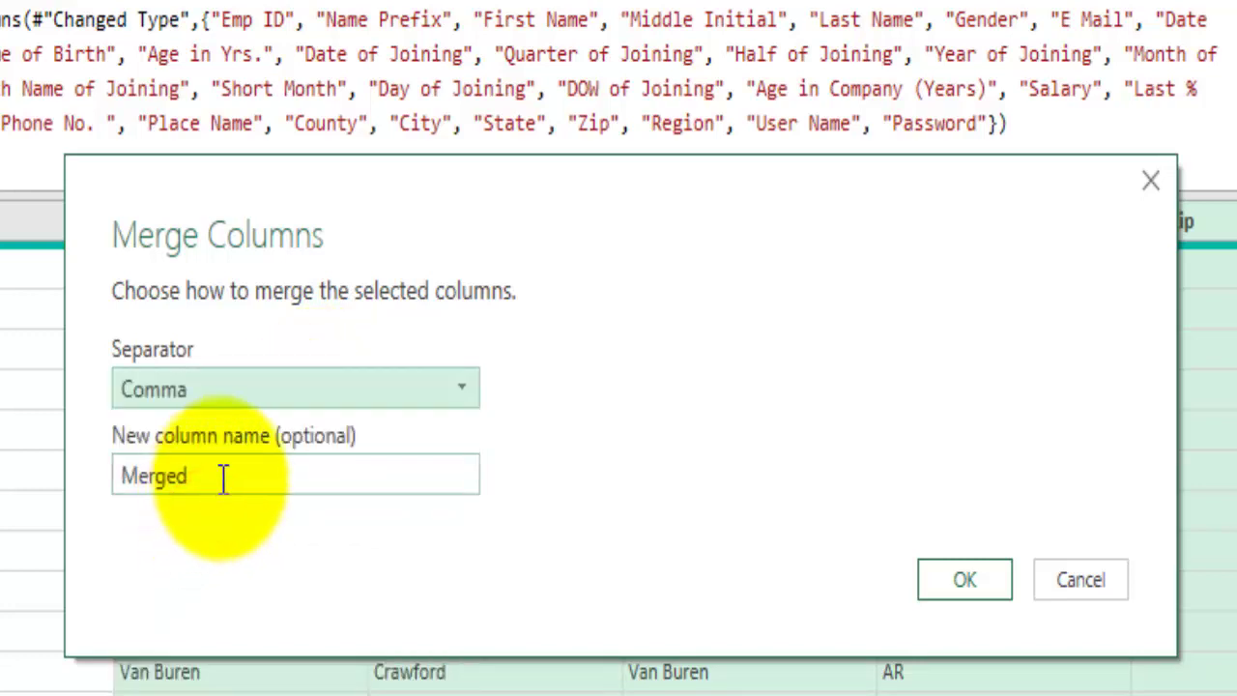
double_click(222, 476)
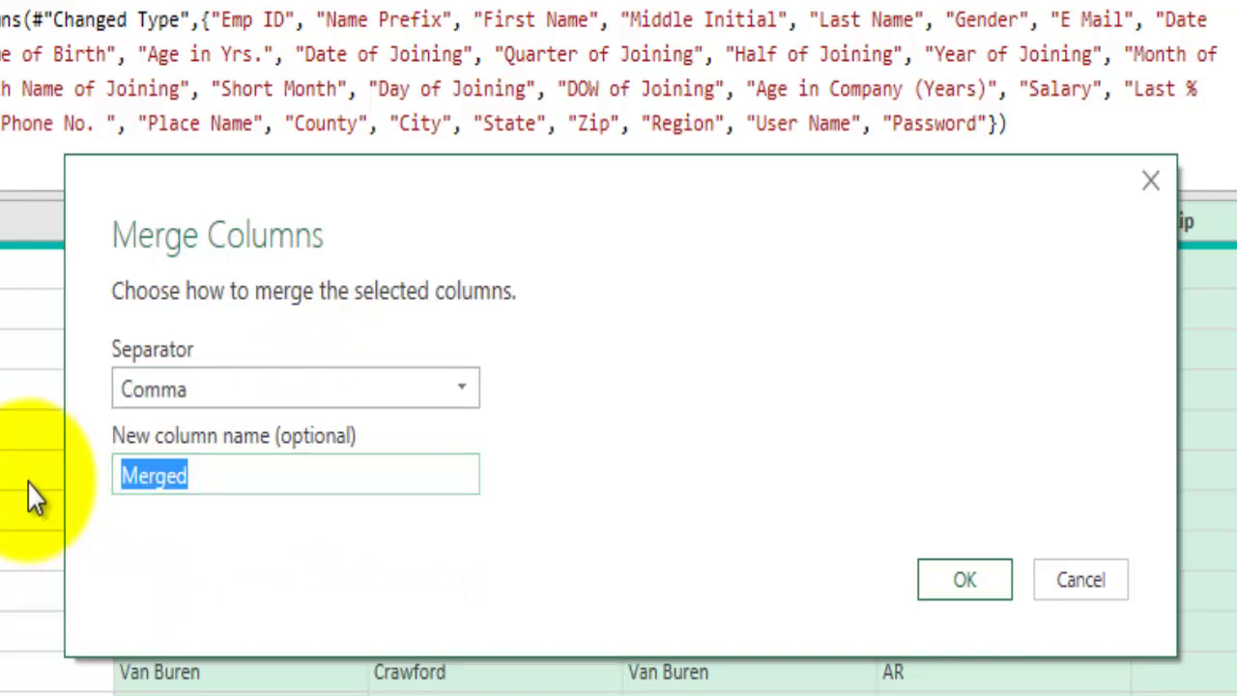
type("Address")
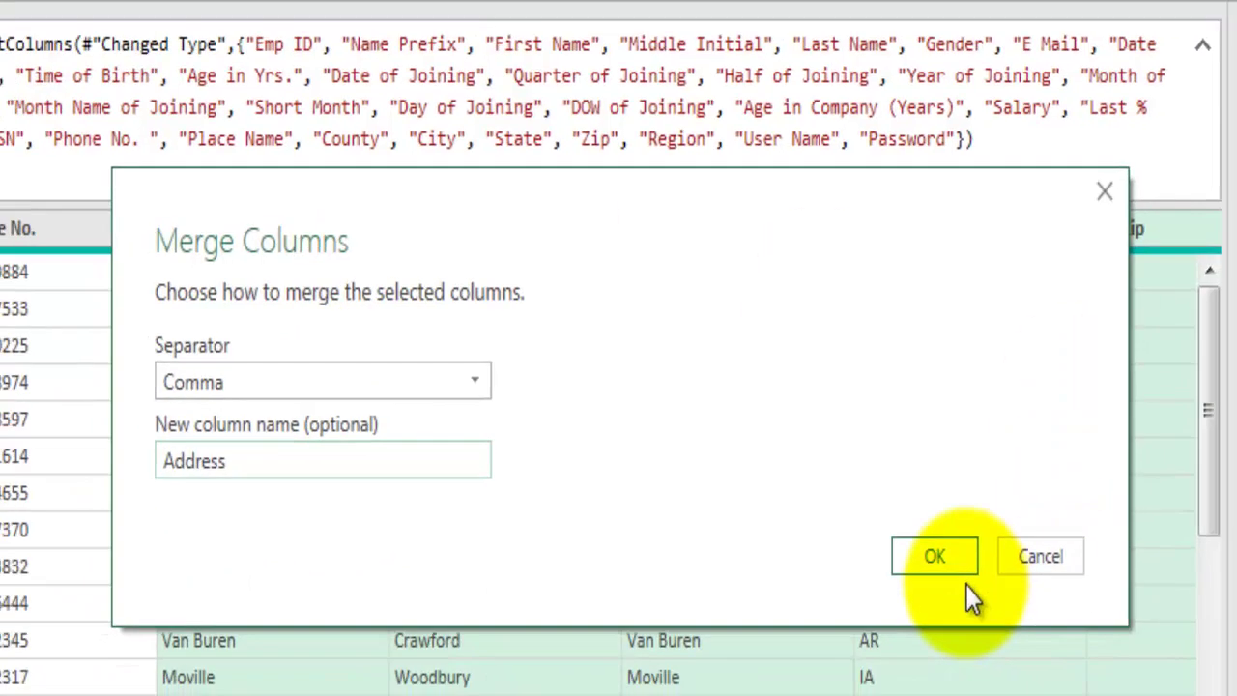
left_click(952, 564)
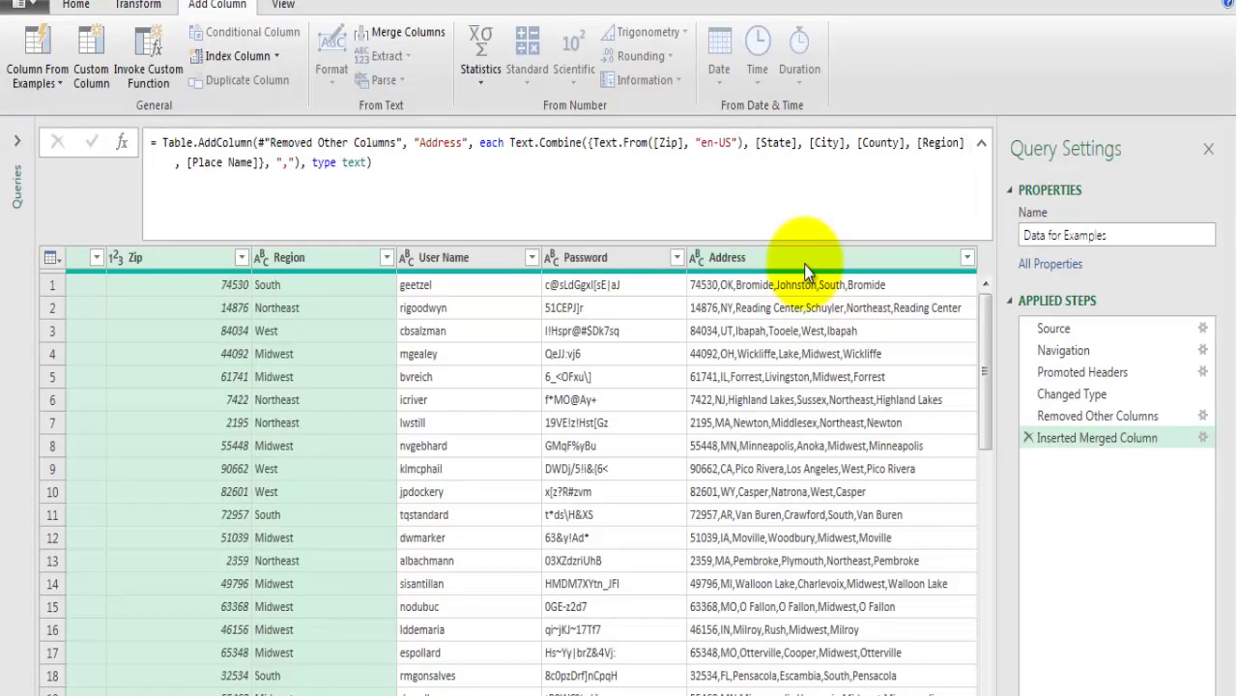
- Delete the Inserted Merged Column step, removing Address, and select the Emp ID column
left_click_drag(27, 682, 957, 692)
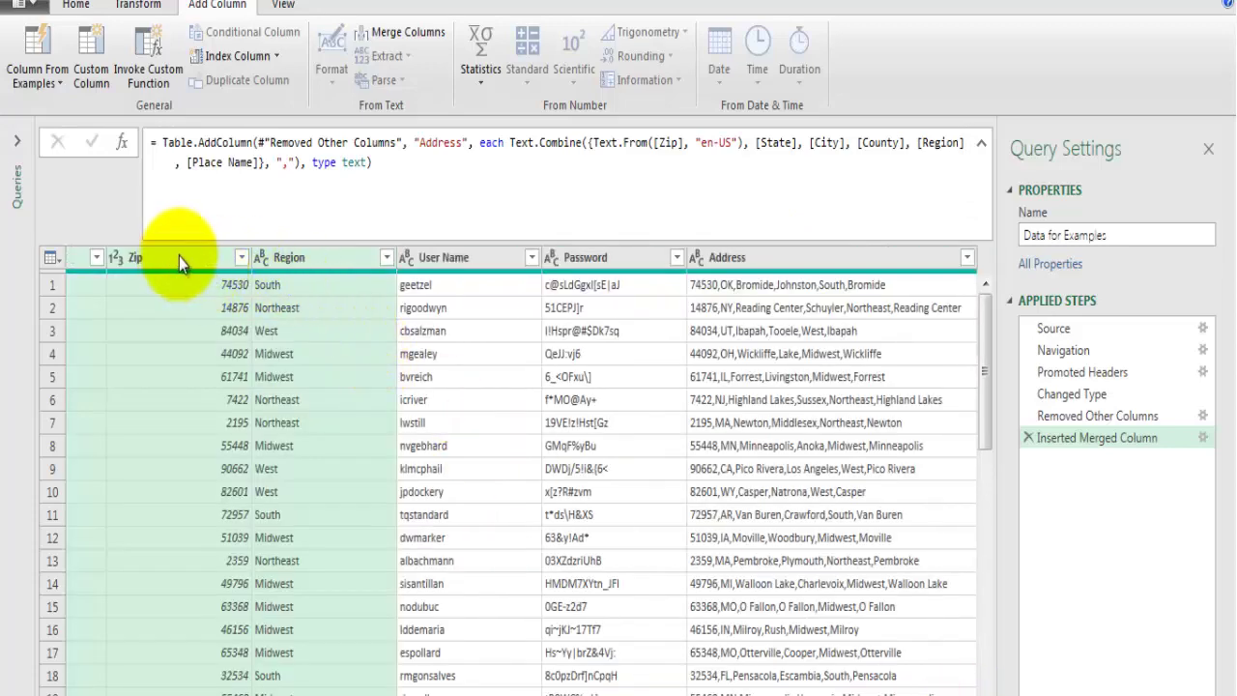
left_click(1029, 438)
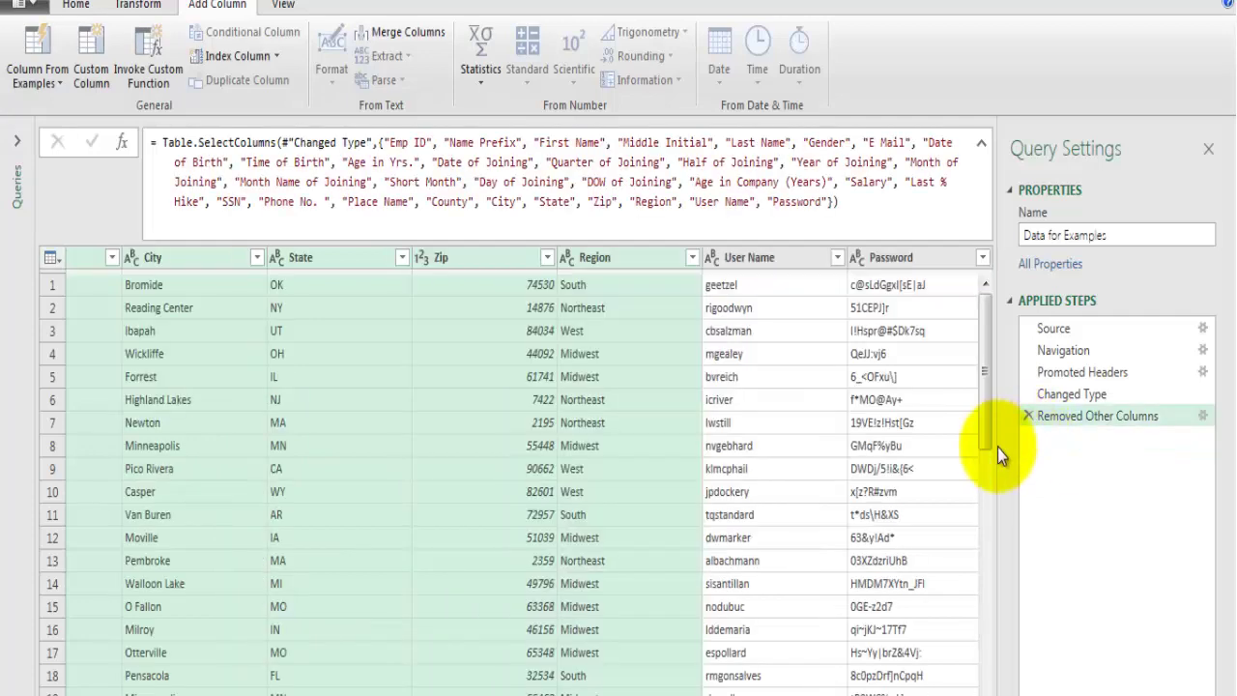
left_click(635, 259)
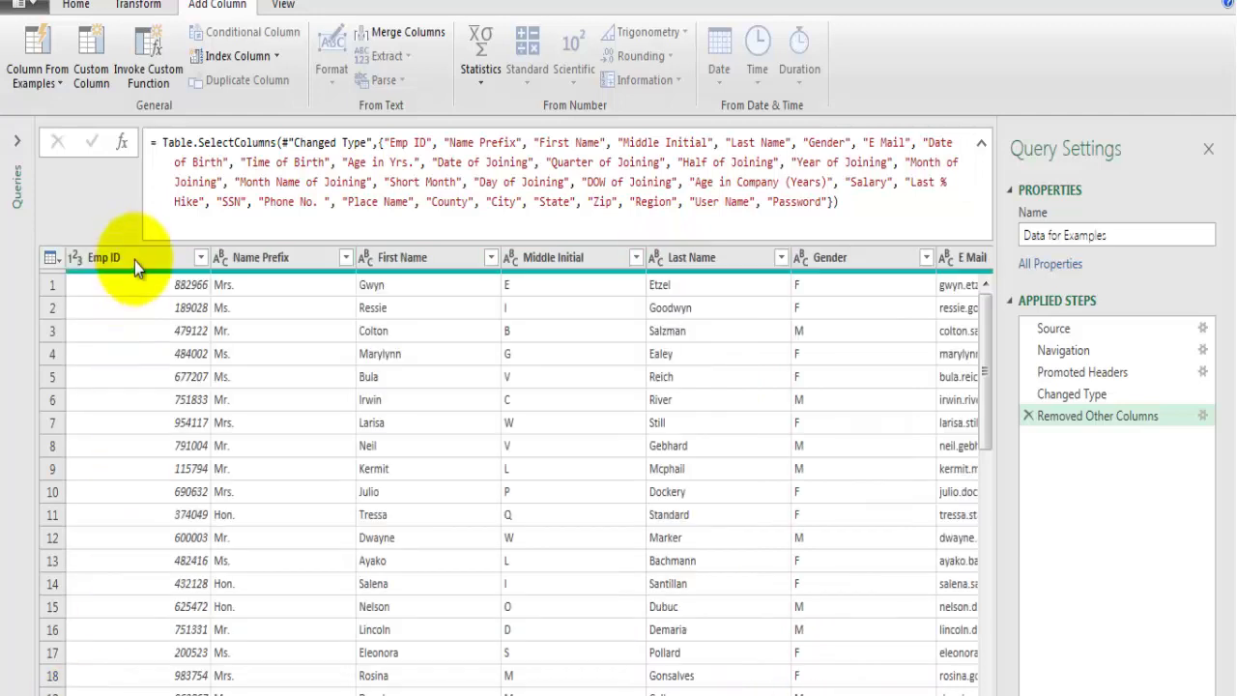
left_click(135, 257)
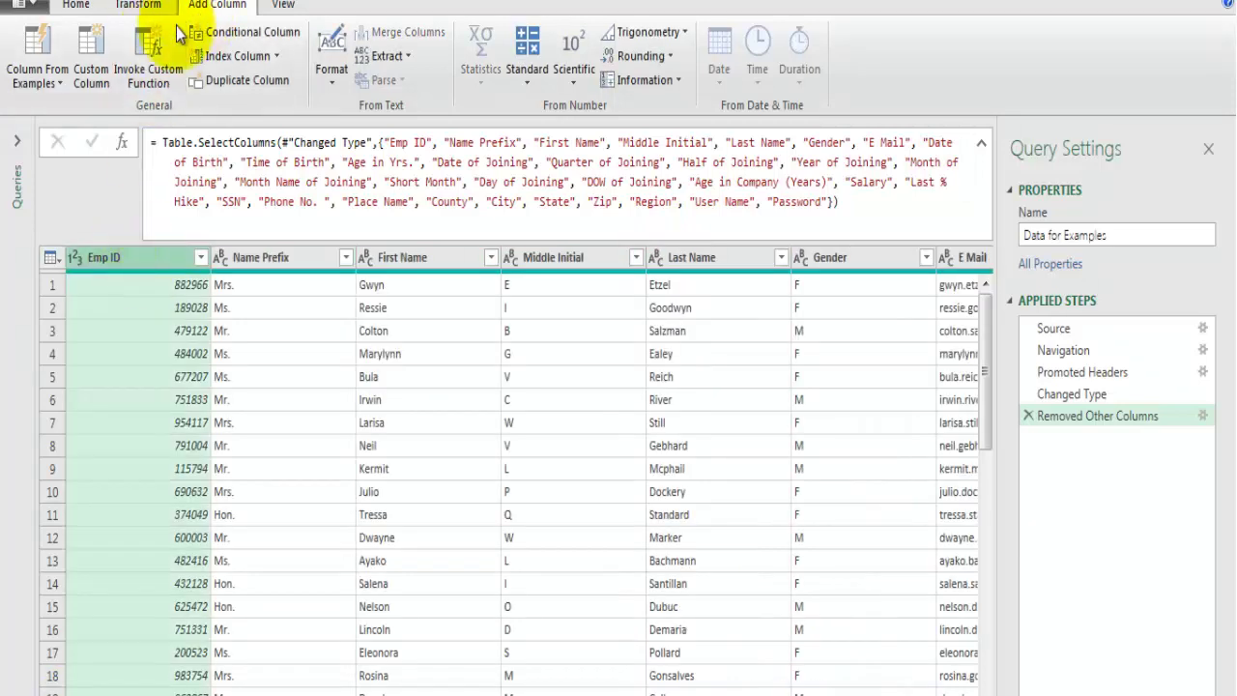
left_click(92, 7)
left_click(237, 77)
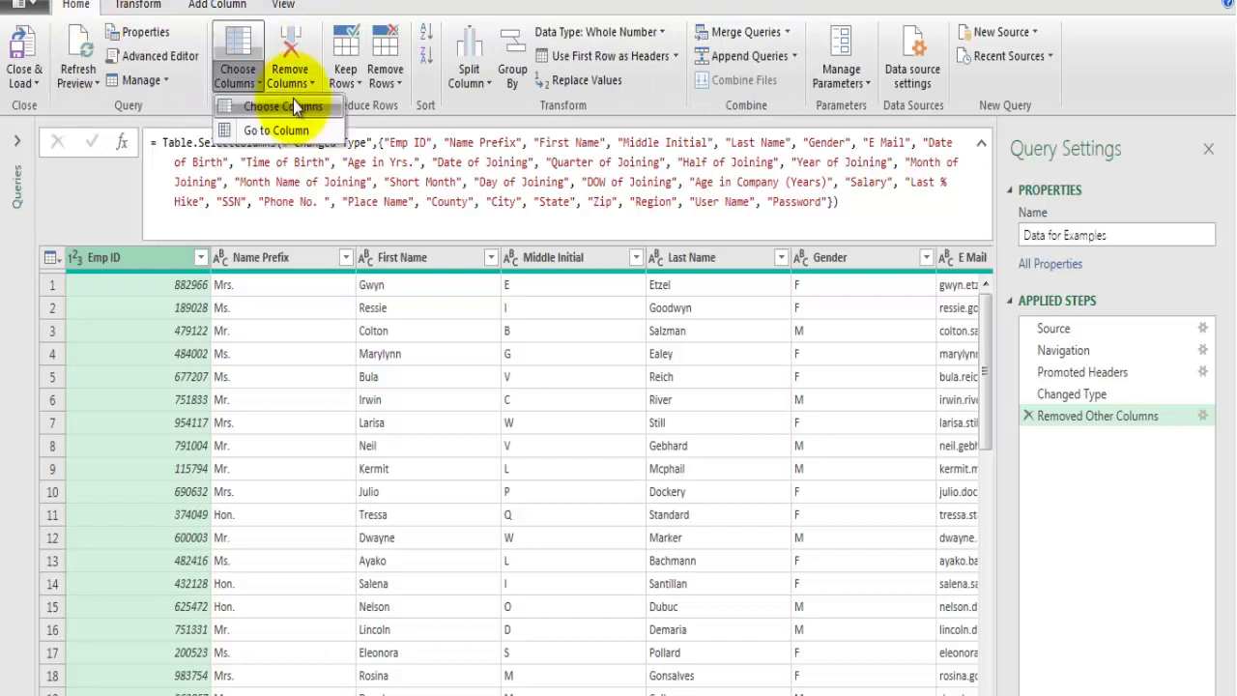
- Keep only Place Name, County, City, State, Zip and Region, then select all six columns
left_click(295, 107)
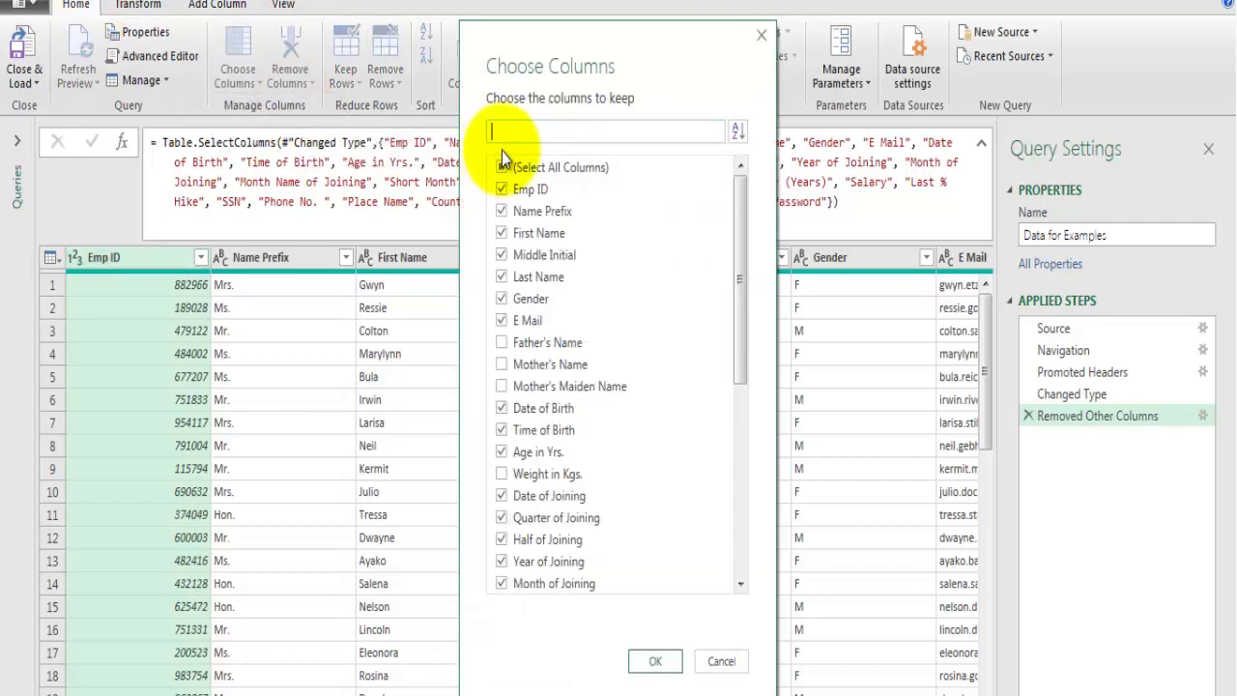
left_click(502, 167)
left_click_drag(743, 259, 741, 483)
left_click(500, 453)
left_click(502, 473)
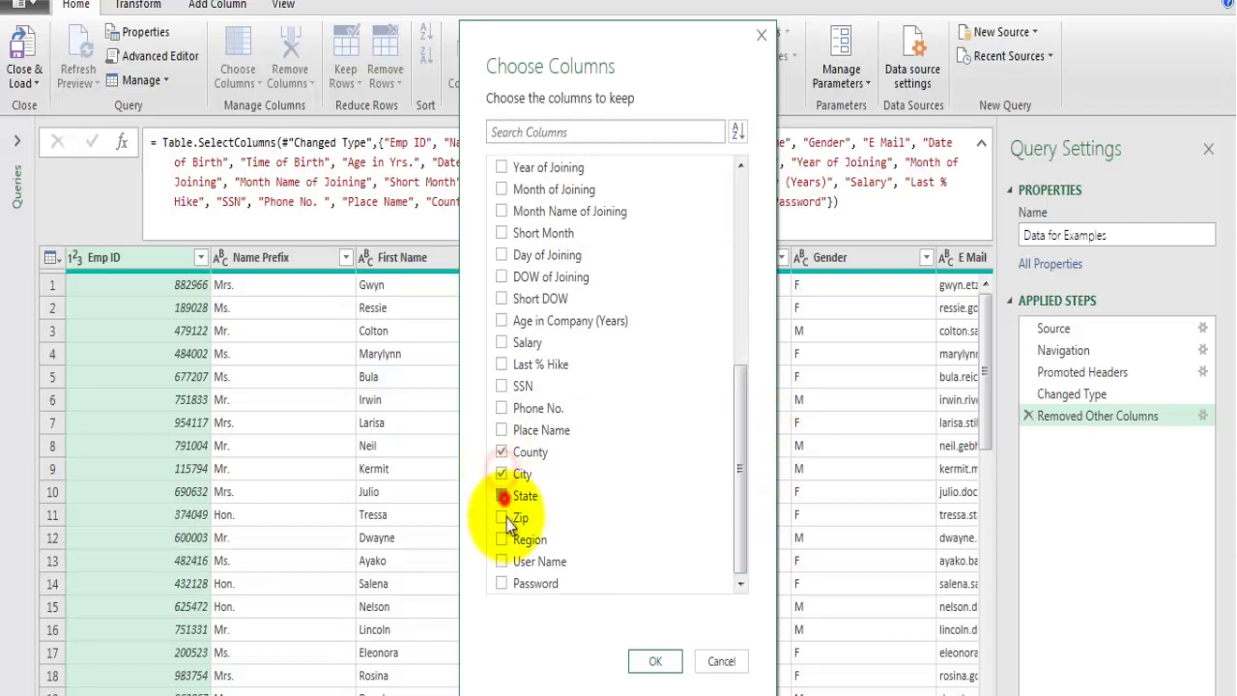
left_click(502, 518)
left_click(501, 540)
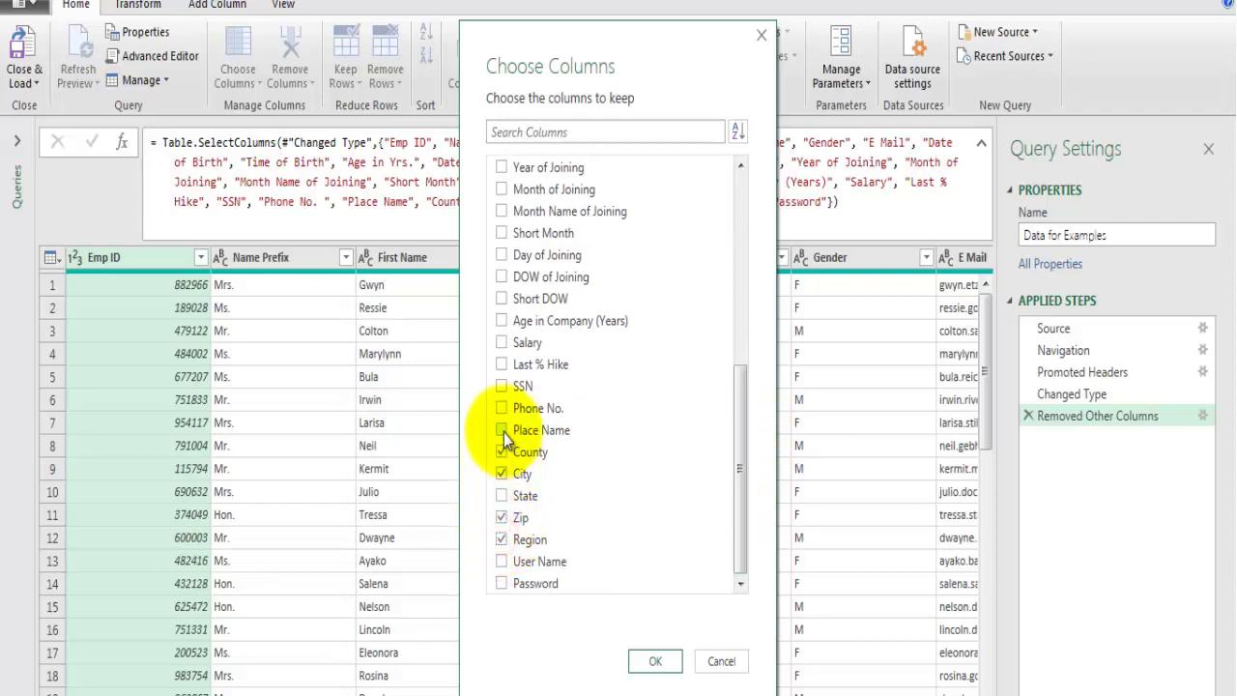
left_click(502, 430)
left_click(501, 496)
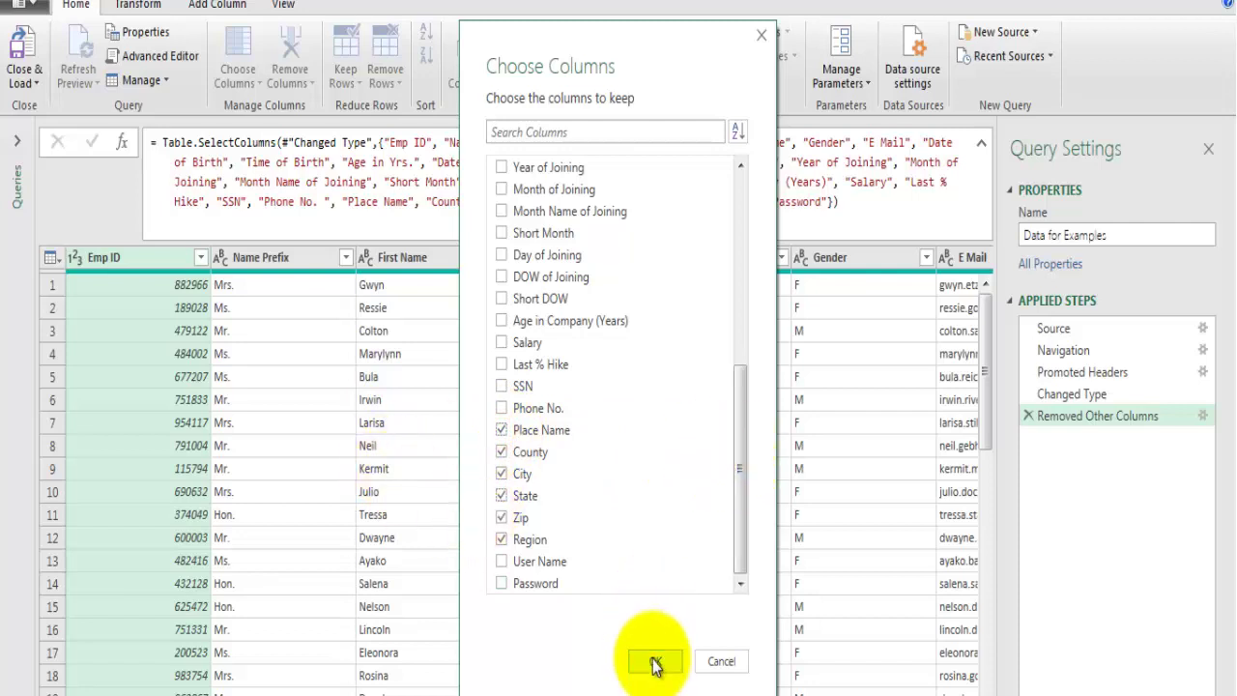
left_click(654, 661)
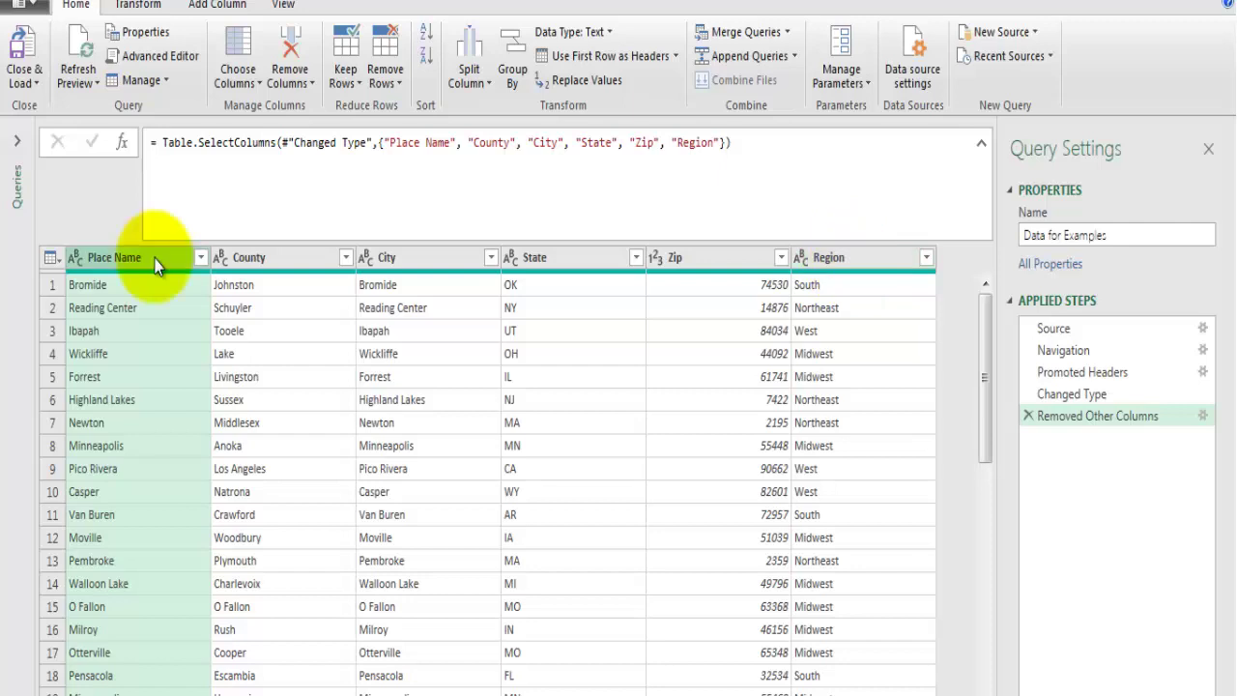
key("ctrl+a")
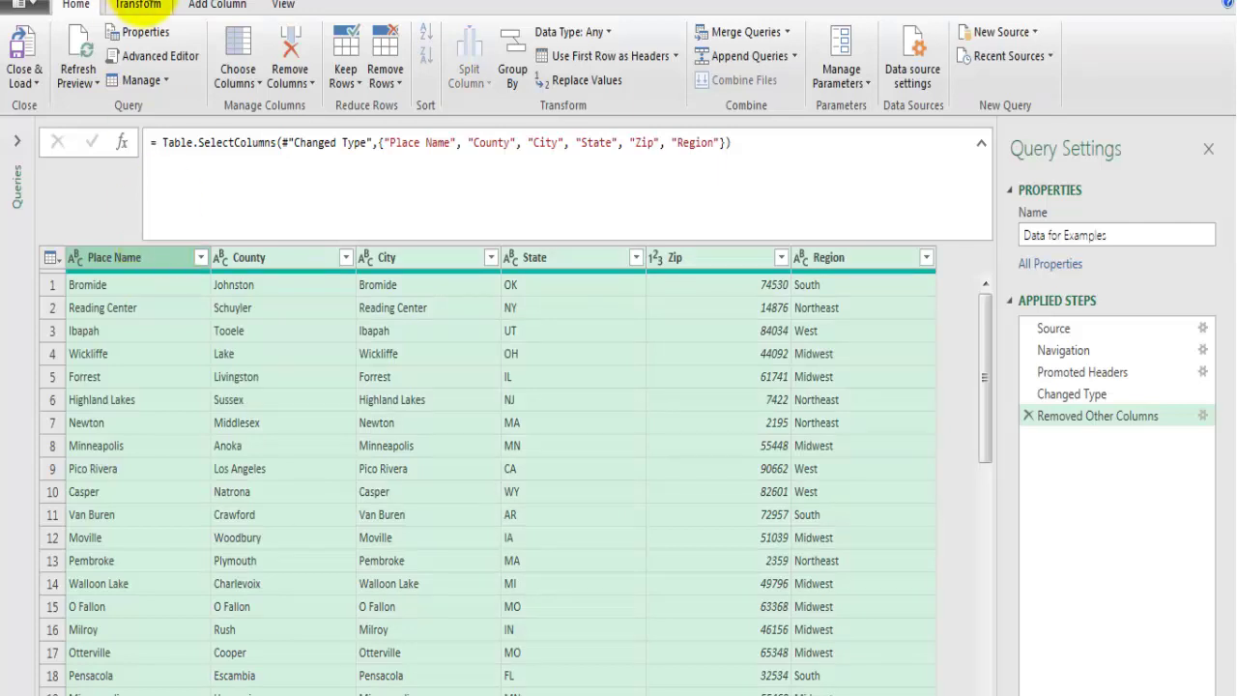
- Merge the six address columns with a Comma separator into a new column named 'Address'
left_click(217, 5)
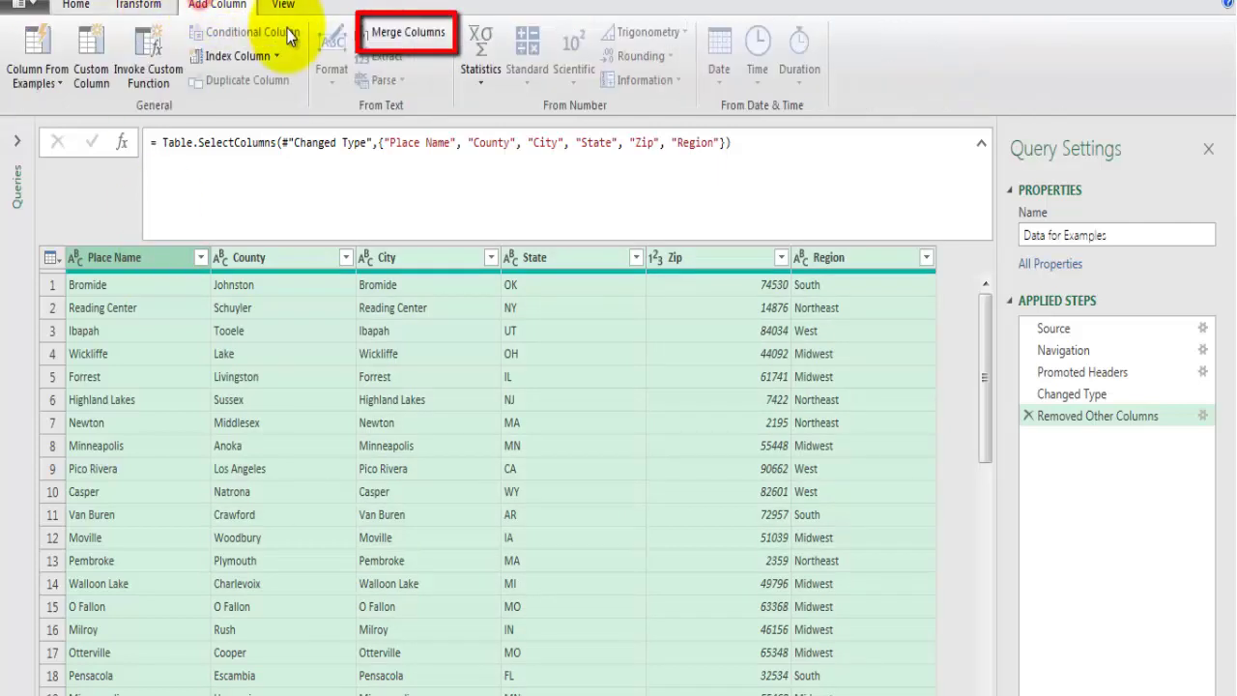
left_click(402, 32)
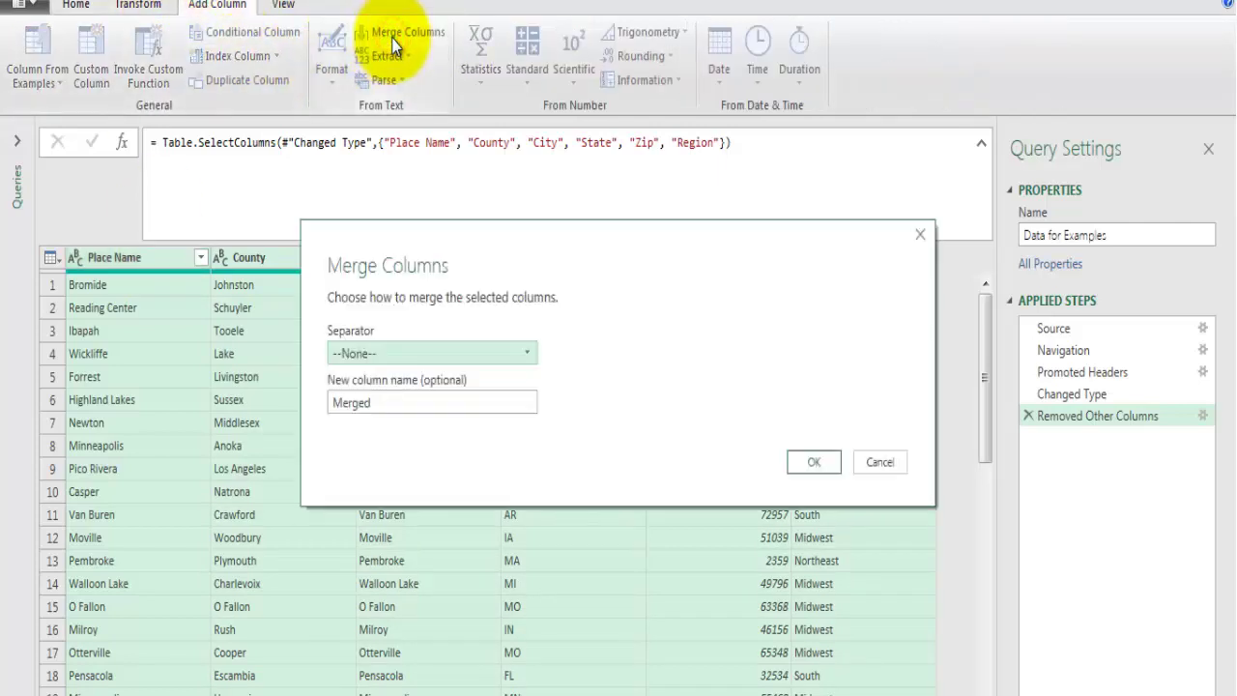
left_click(474, 349)
left_click(402, 428)
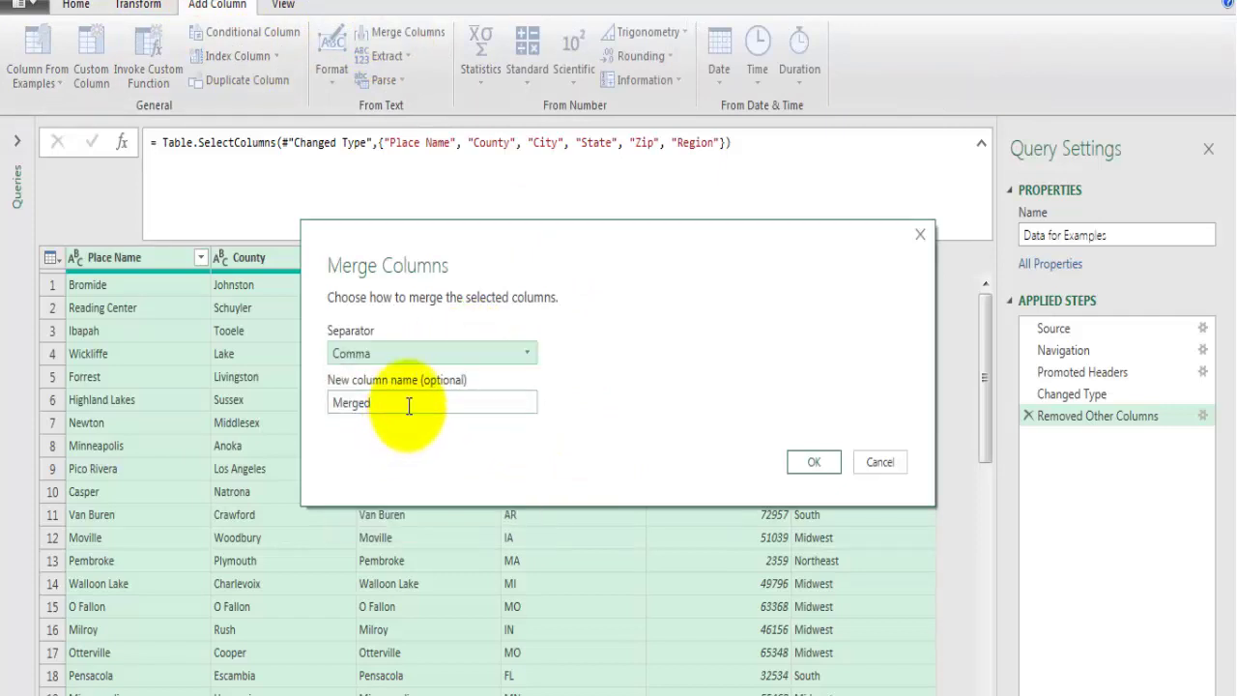
double_click(408, 405)
type("Address")
left_click(817, 460)
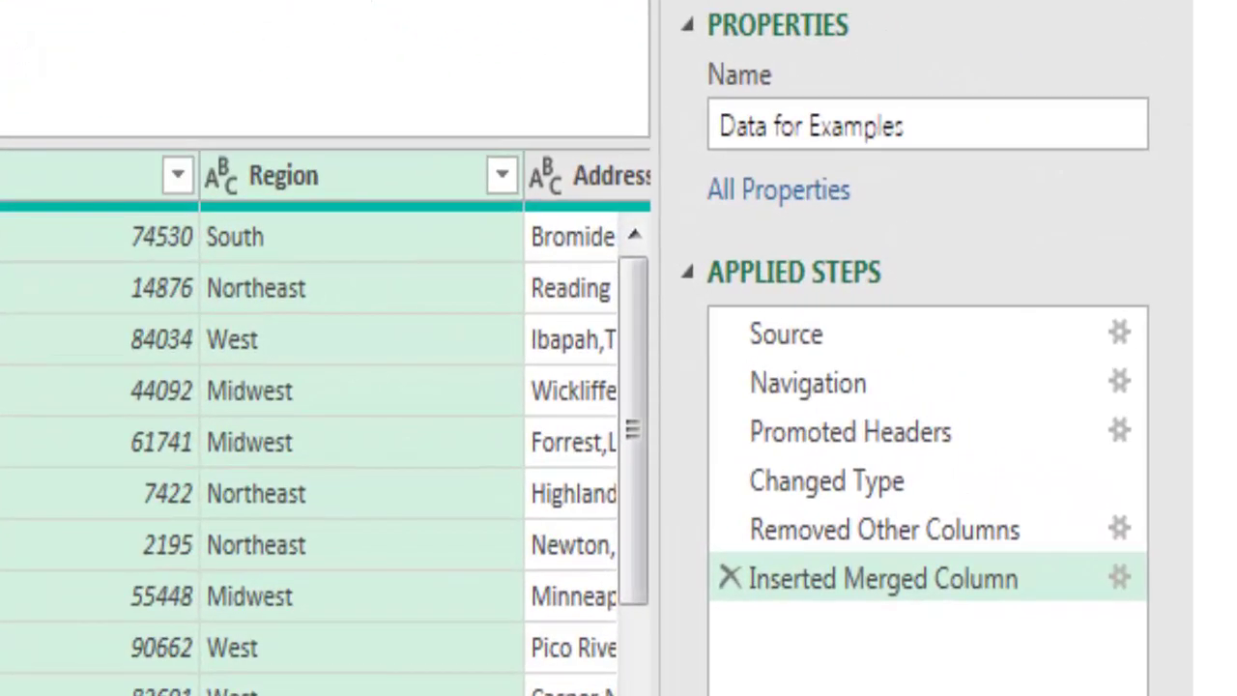
left_click(742, 538)
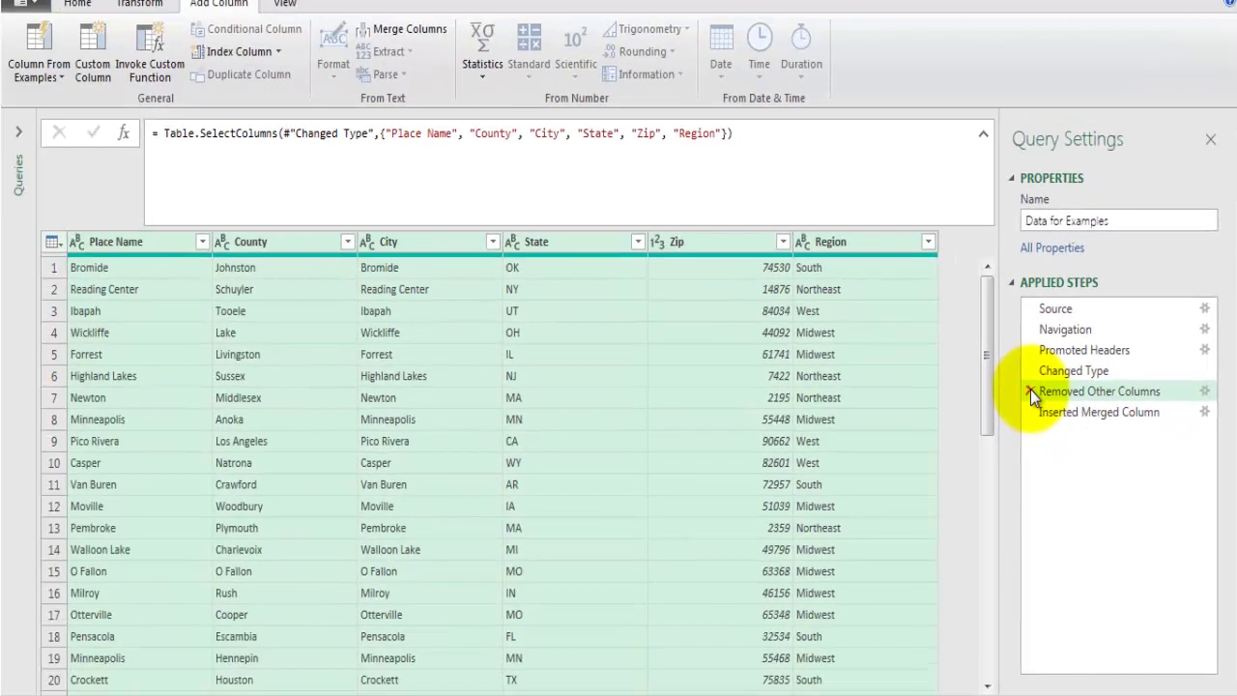
- Delete the Removed Other Columns step to restore all columns, and select the Address column
left_click(1030, 389)
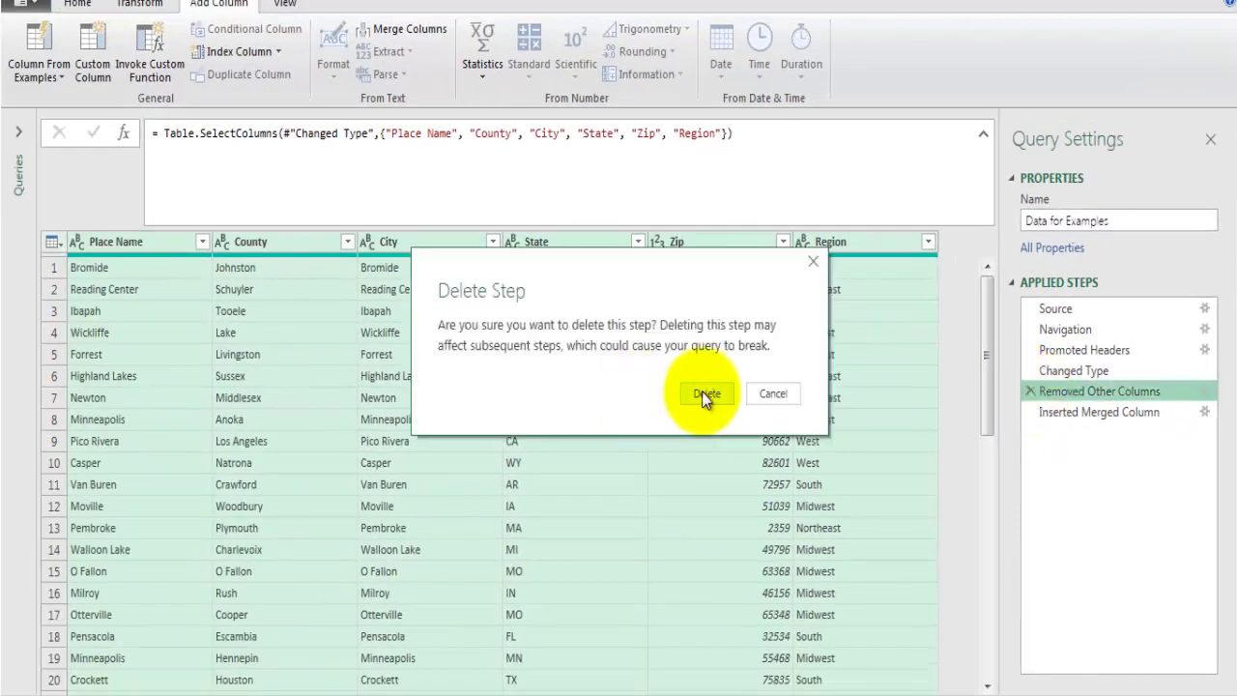
left_click(703, 394)
left_click_drag(207, 686, 972, 677)
left_click(794, 241)
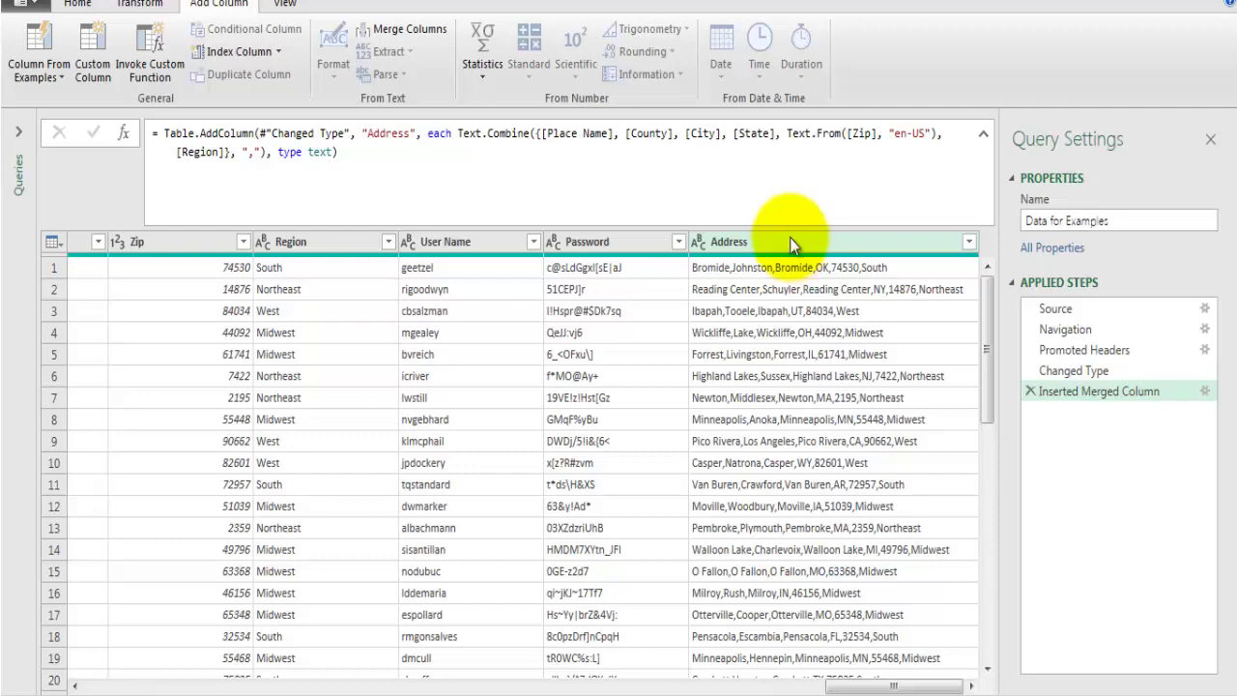
- Check the restored columns by selecting Emp ID with Name Prefix, then the City column
left_click_drag(879, 685, 114, 667)
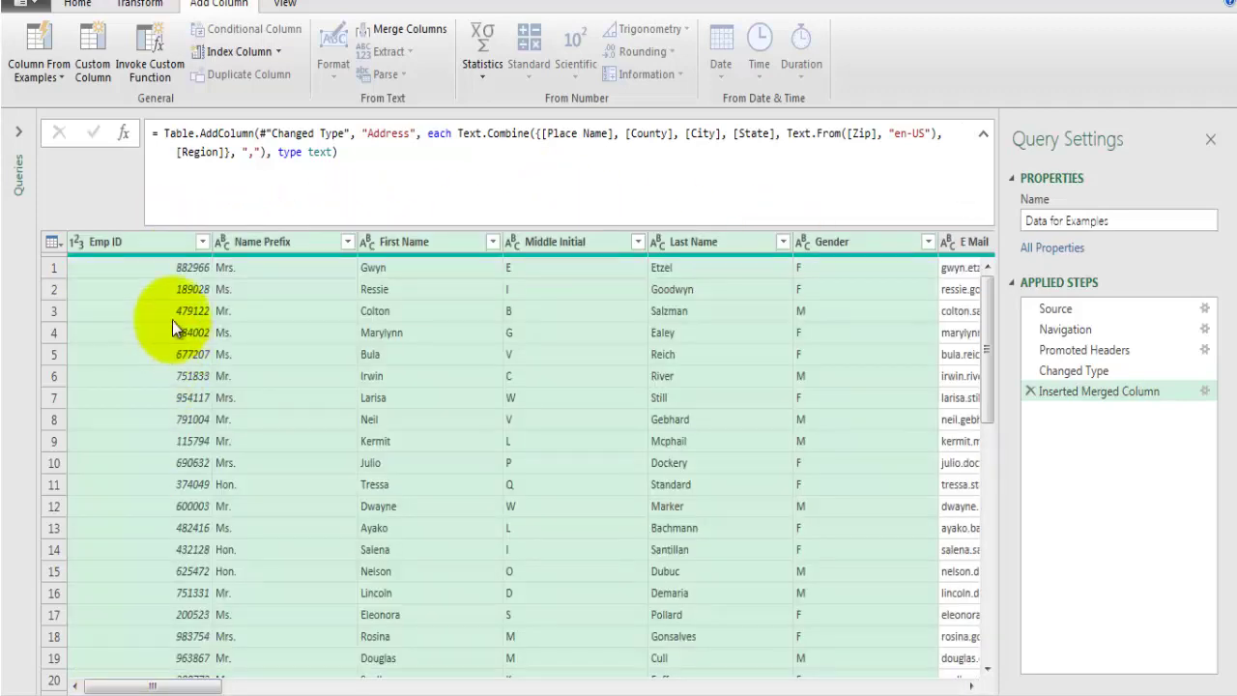
left_click(154, 242)
left_click(273, 242, "ctrl")
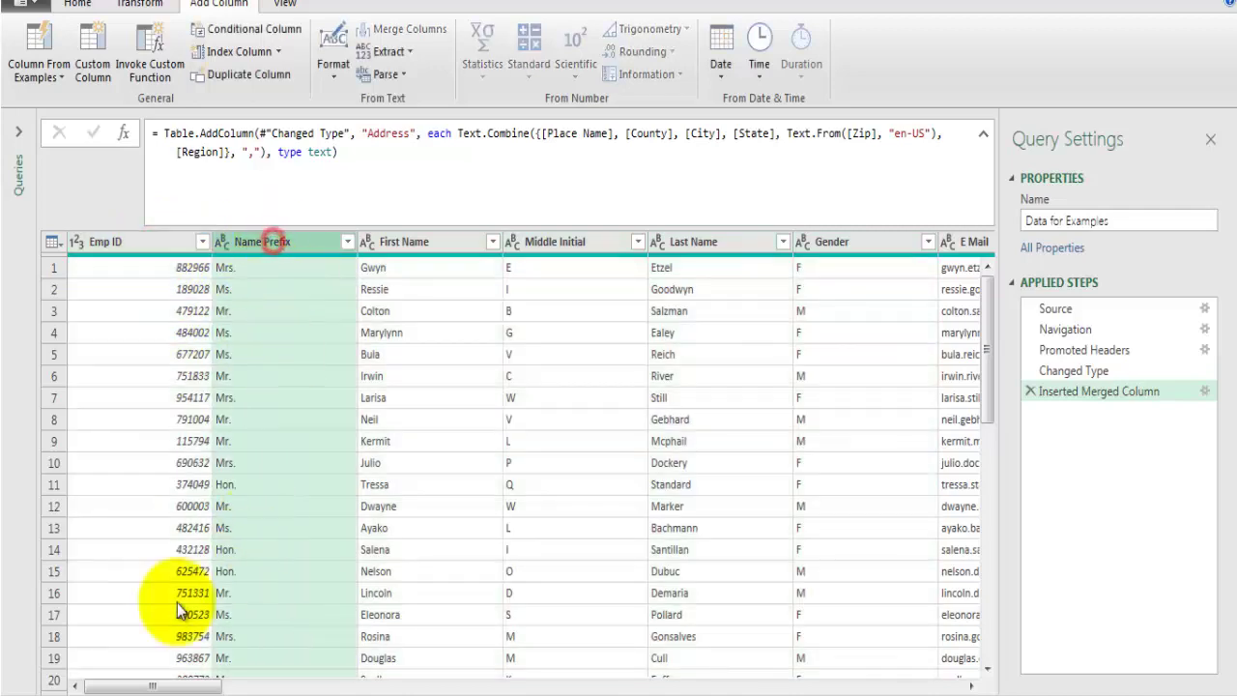
left_click_drag(154, 682, 787, 692)
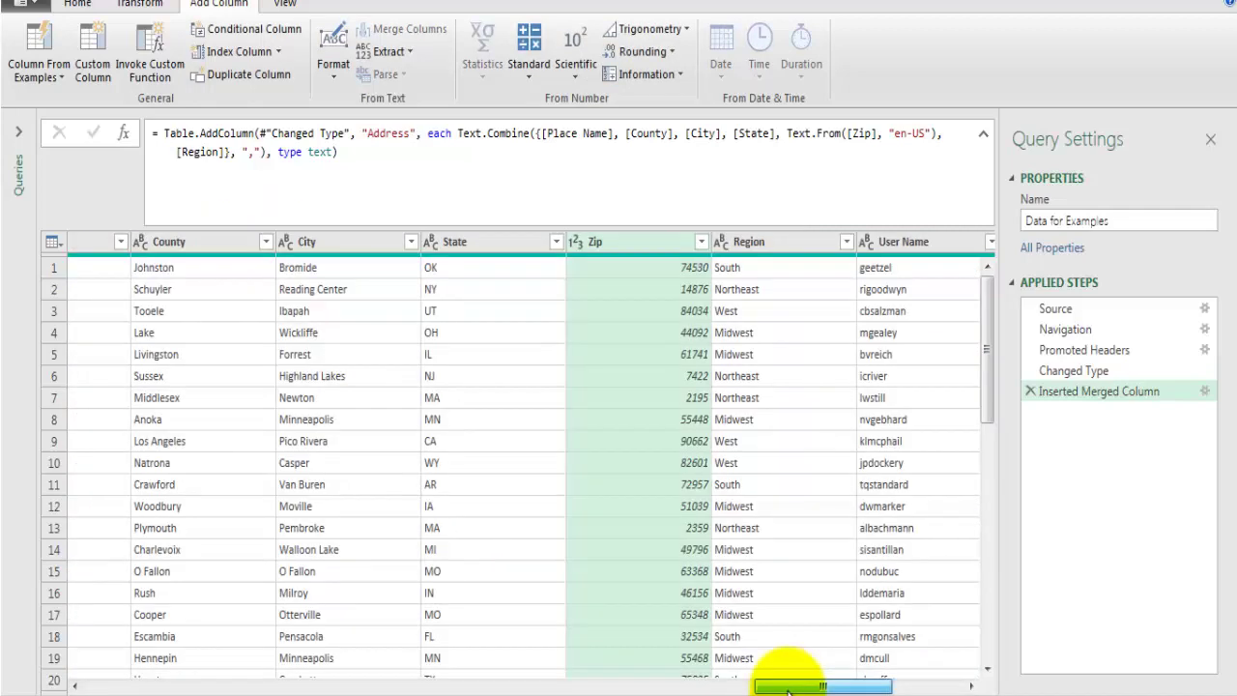
left_click(329, 242)
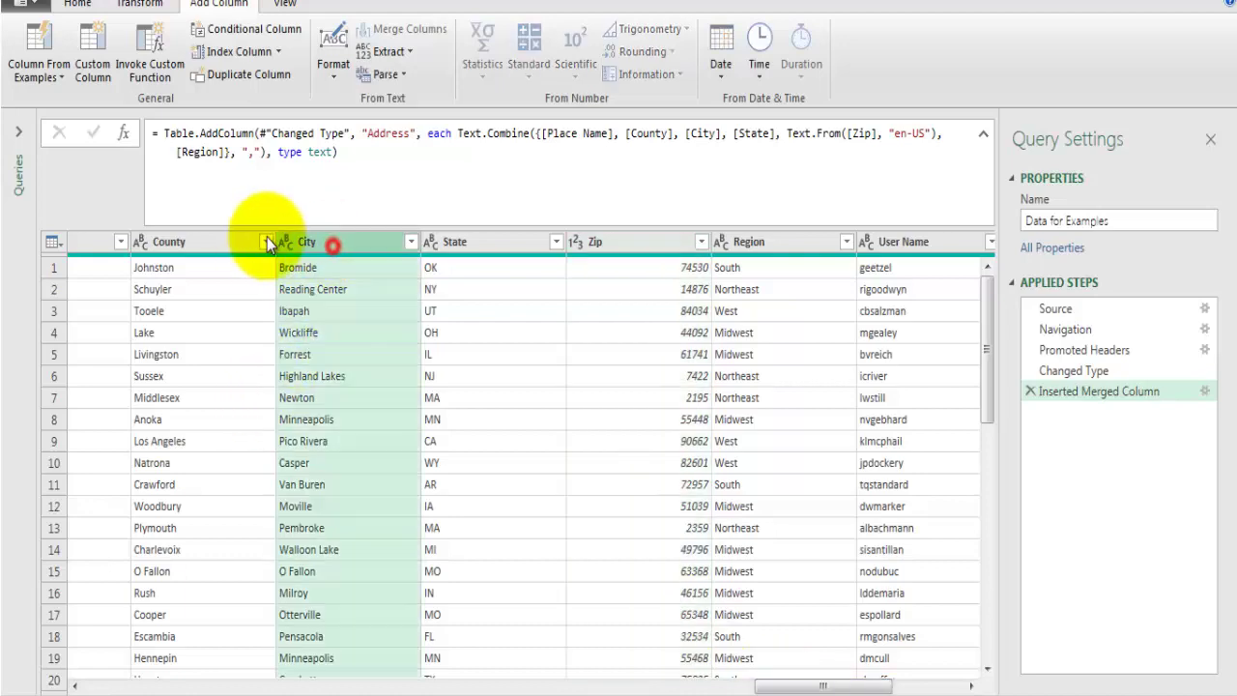